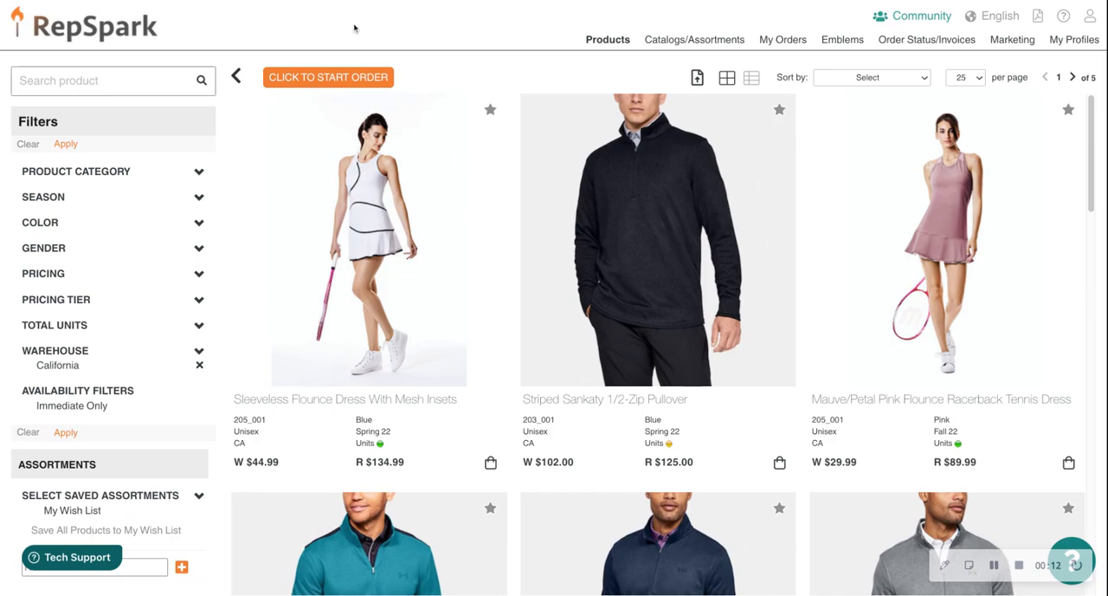
Start a new order, enter the purchase order number in the order details, and save them
{"action": "left_click", "coordinate": [364, 84]}
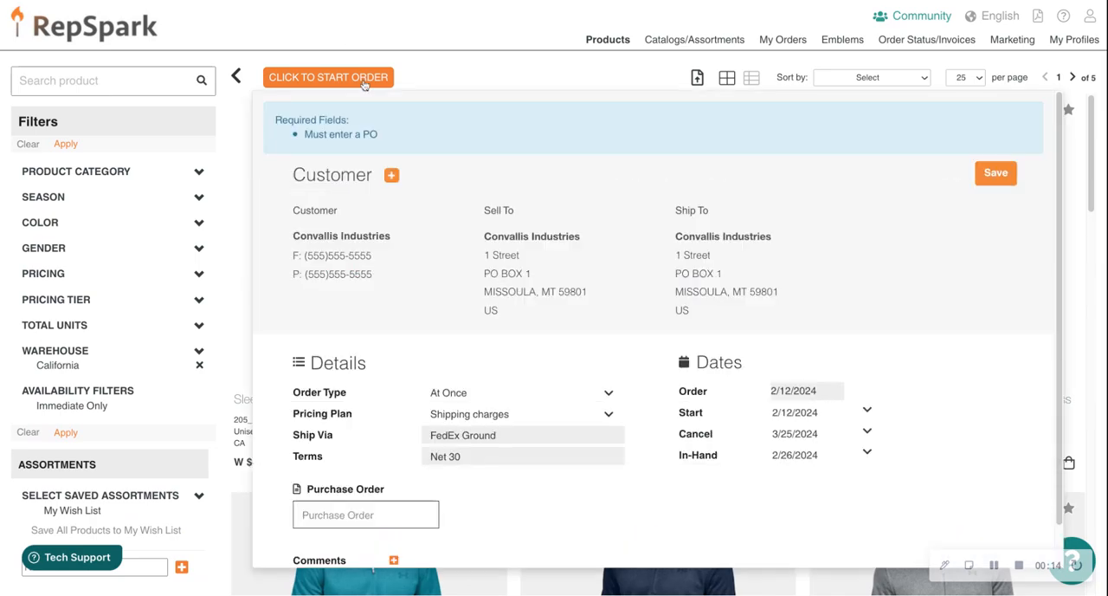
{"action": "scroll", "coordinate": [473, 183], "scroll_direction": "down", "scroll_amount": 1}
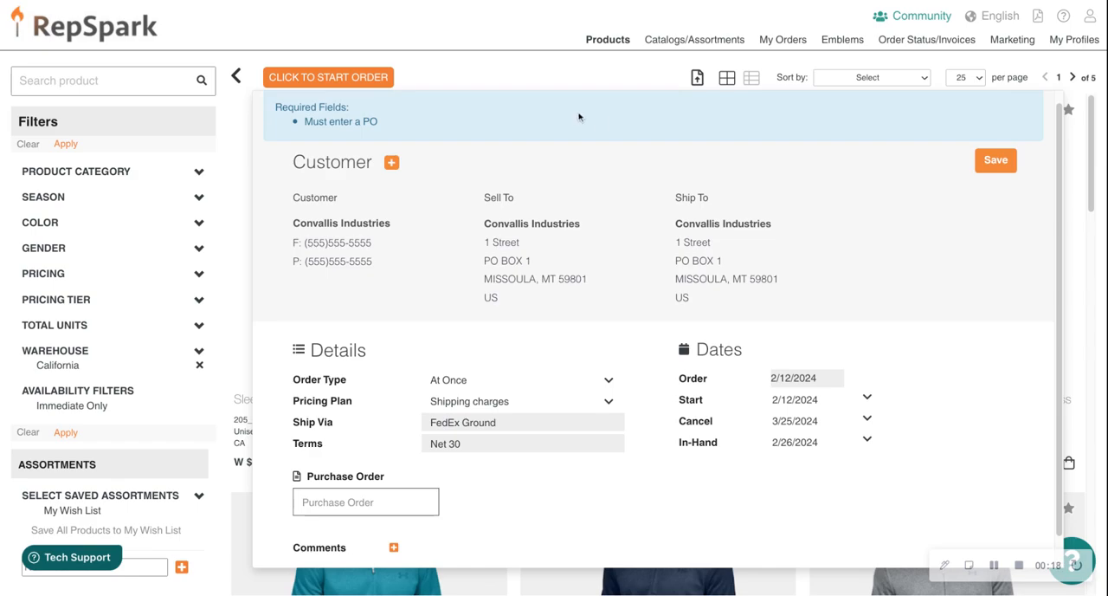
{"action": "scroll", "coordinate": [639, 311], "scroll_direction": "down", "scroll_amount": 2}
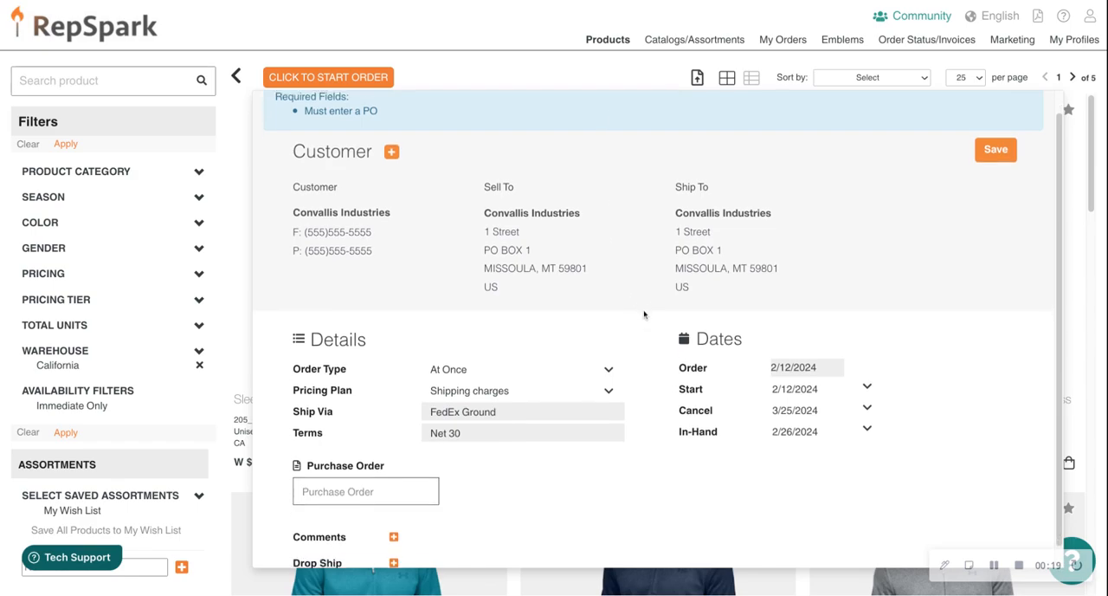
{"action": "left_click", "coordinate": [322, 477]}
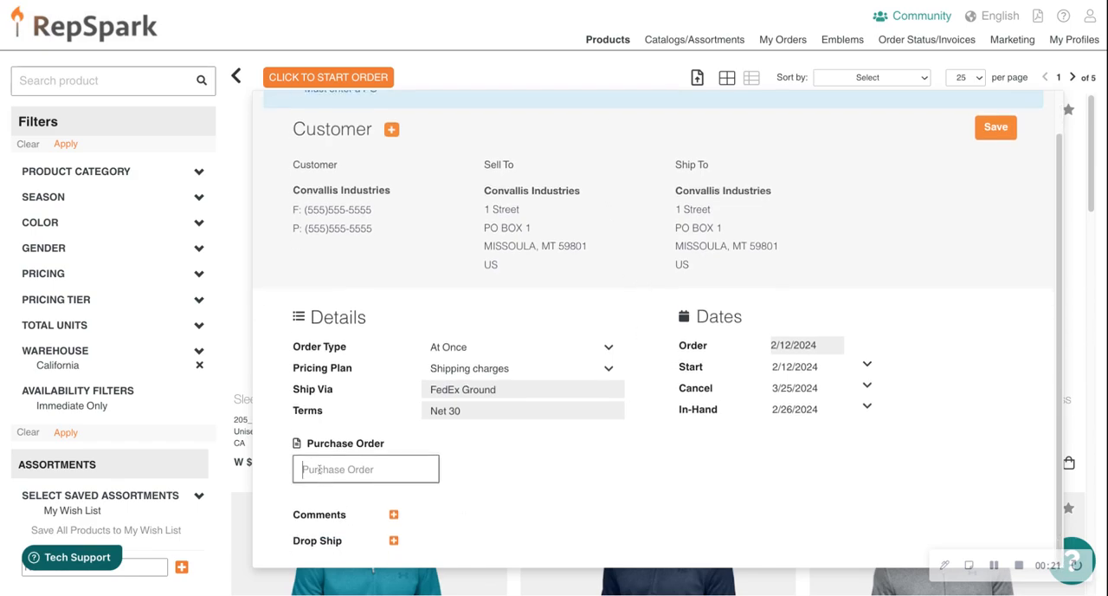
{"action": "left_click", "coordinate": [349, 389]}
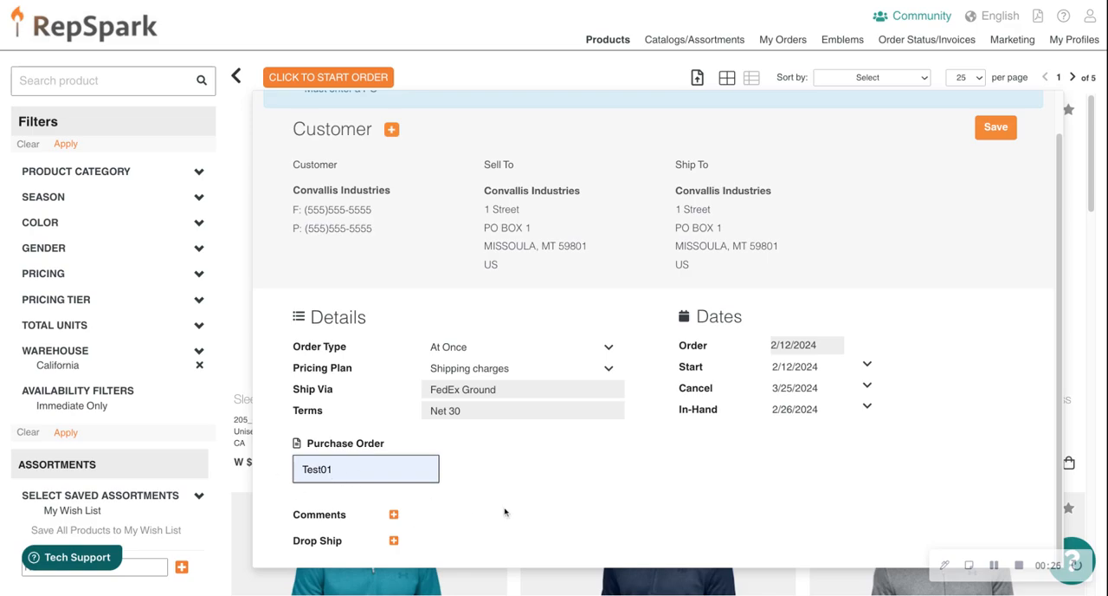
{"action": "left_click", "coordinate": [1005, 128]}
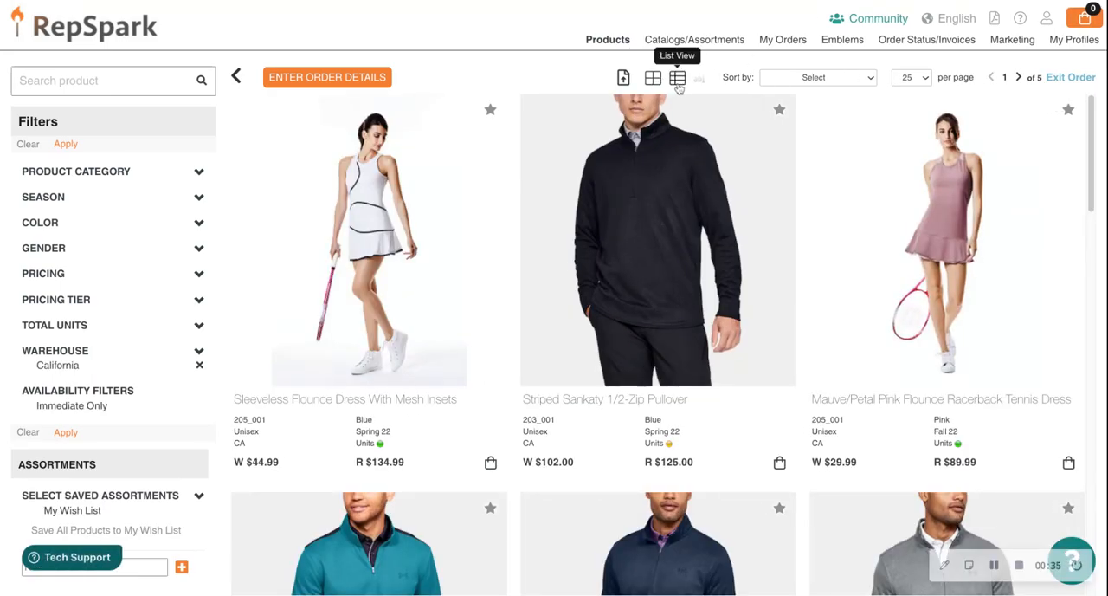
Preview the product catalog in list view and return to grid view
{"action": "left_click", "coordinate": [678, 83]}
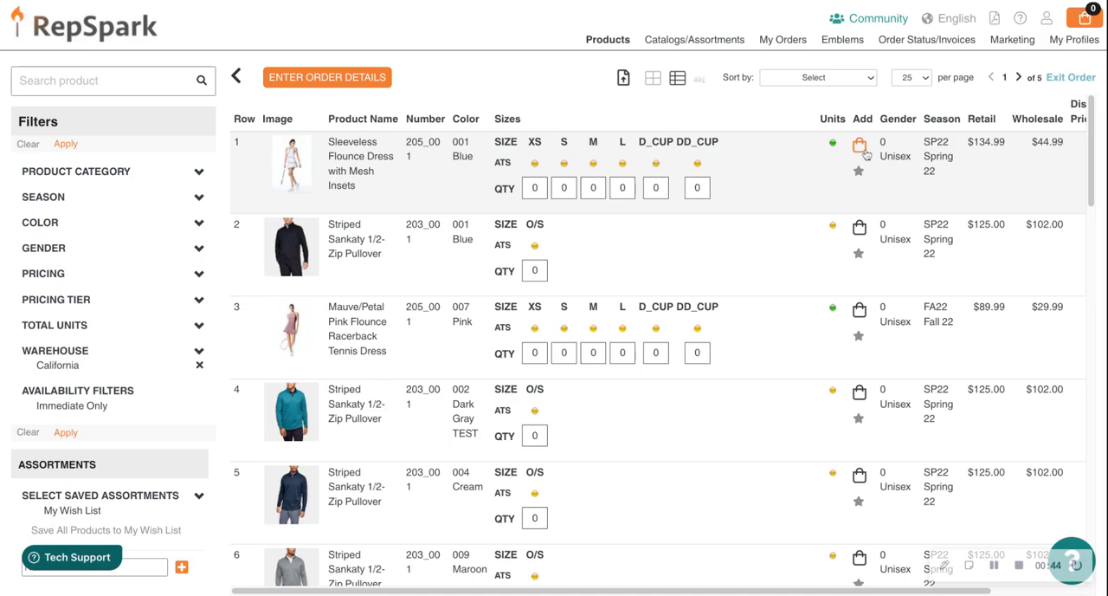
{"action": "left_click", "coordinate": [655, 80]}
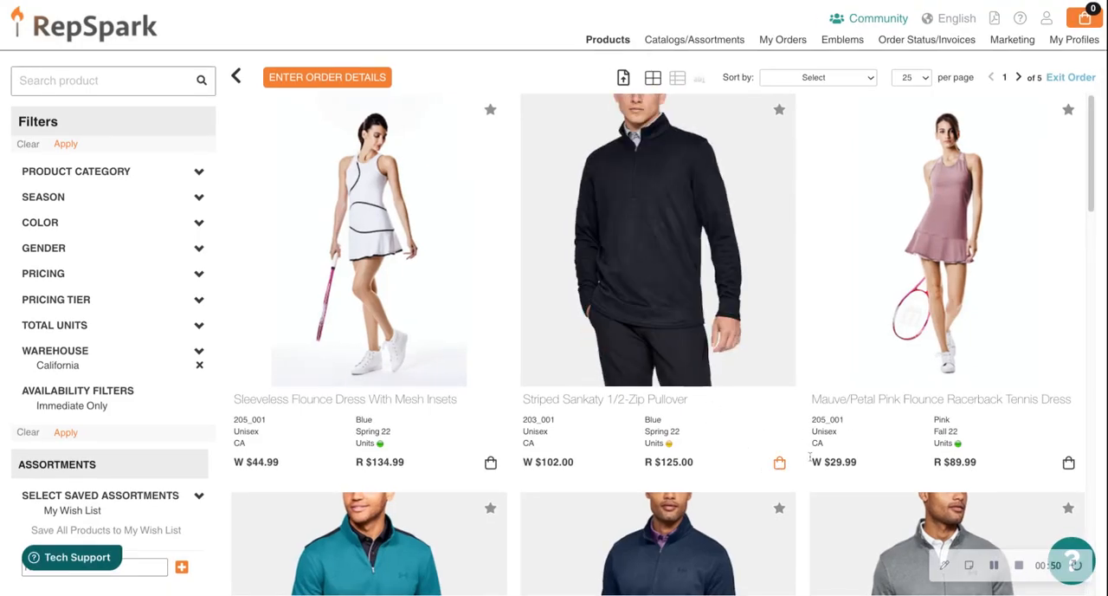
Add the Blue and Cream Striped Sankaty pullovers and the Blue and Dark Gray Test Destin Stripe polos to the cart, and open the cart
{"action": "scroll", "coordinate": [701, 444], "scroll_direction": "down", "scroll_amount": 5}
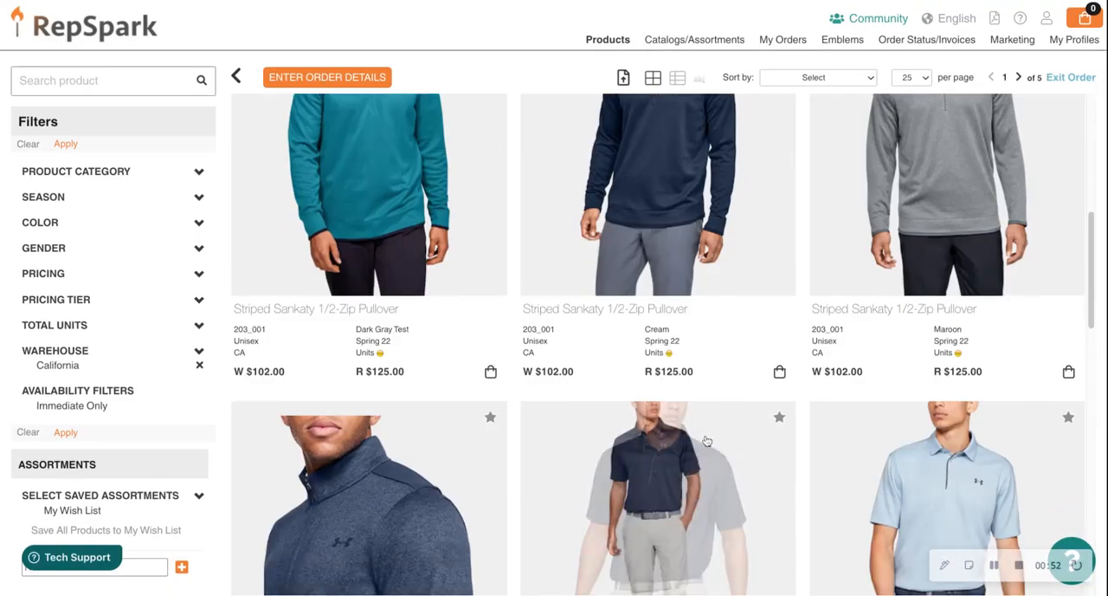
{"action": "scroll", "coordinate": [658, 444], "scroll_direction": "down", "scroll_amount": 2}
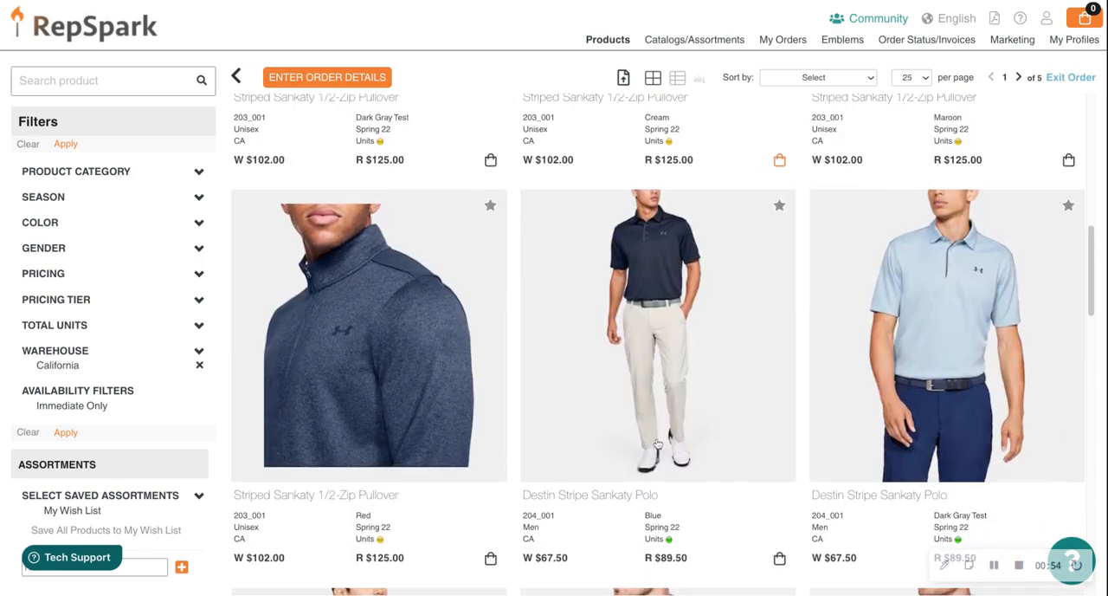
{"action": "scroll", "coordinate": [658, 444], "scroll_direction": "down", "scroll_amount": 1}
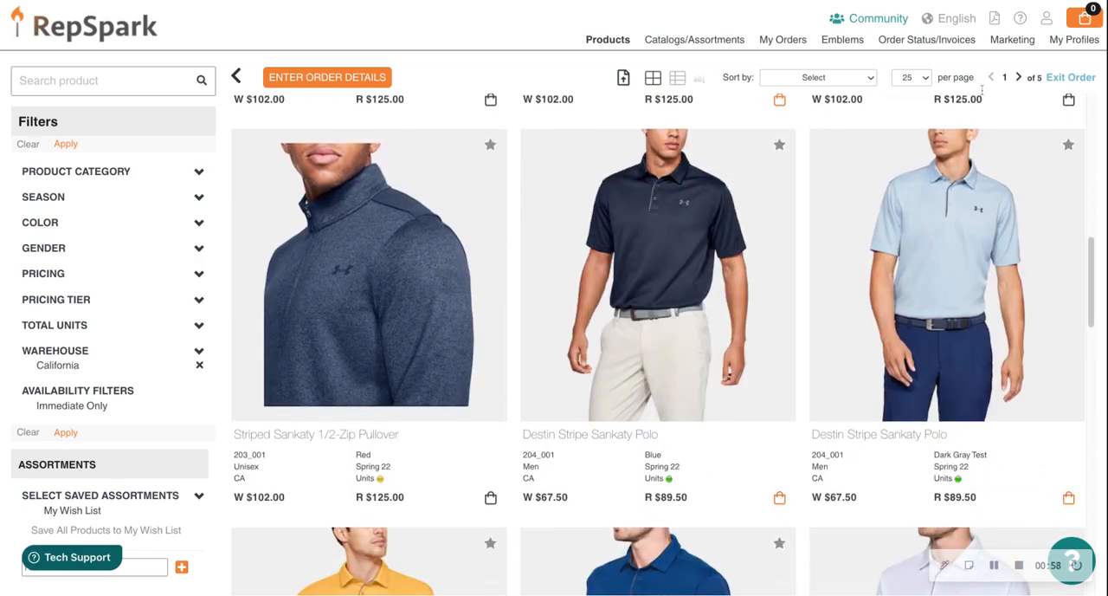
{"action": "mouse_move", "coordinate": [1076, 19]}
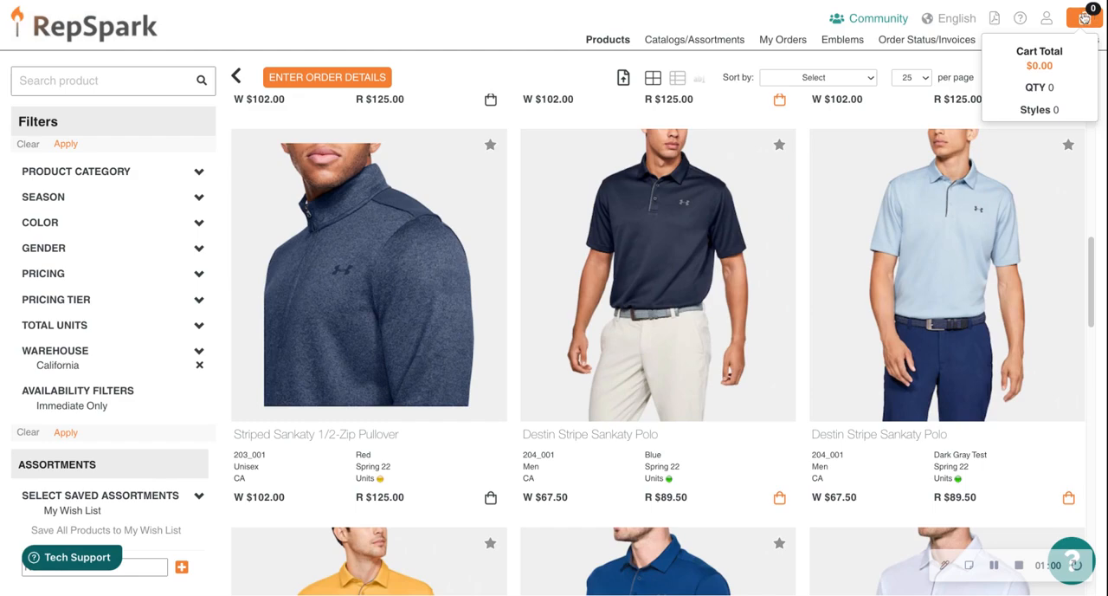
{"action": "left_click", "coordinate": [1082, 17]}
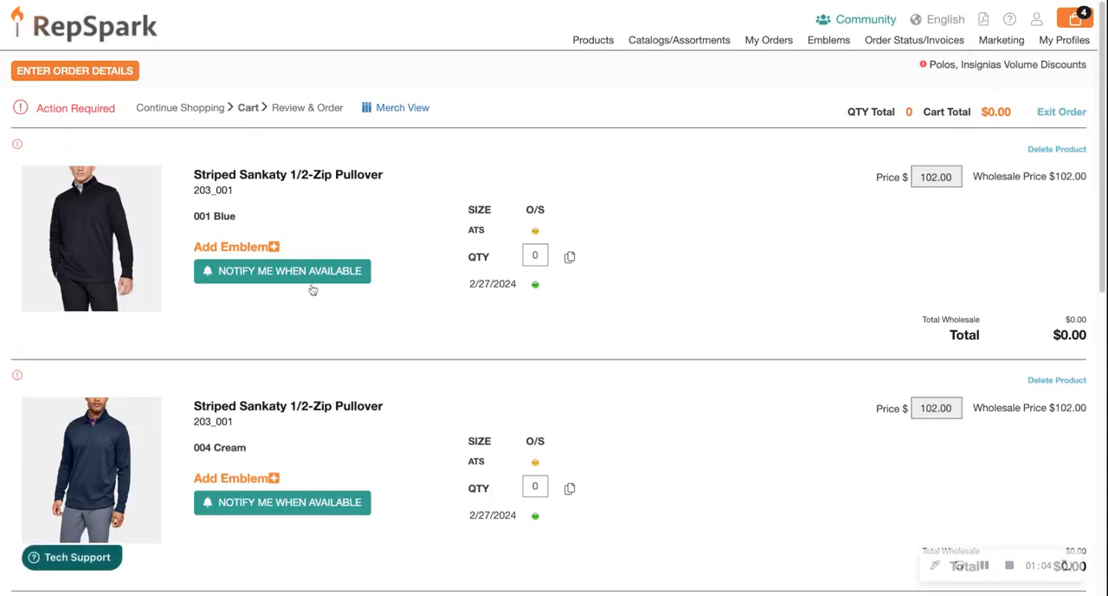
Set the Blue Striped Sankaty pullover's quantity to 5 and copy it to all products in the cart
{"action": "scroll", "coordinate": [621, 348], "scroll_direction": "down", "scroll_amount": 1}
{"action": "scroll", "coordinate": [742, 359], "scroll_direction": "down", "scroll_amount": 5}
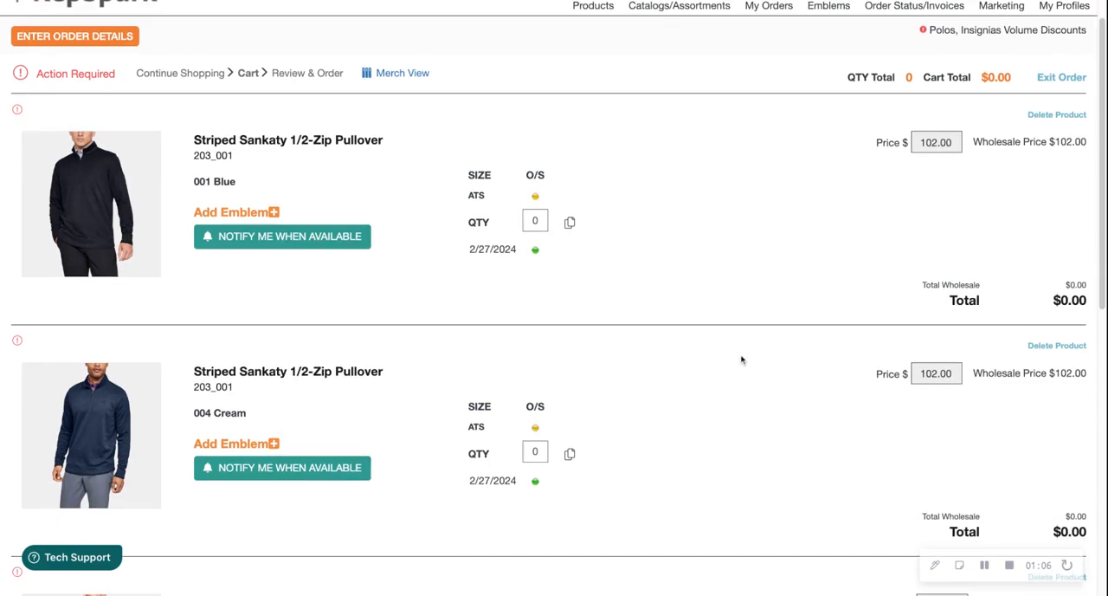
{"action": "scroll", "coordinate": [746, 305], "scroll_direction": "up", "scroll_amount": 5}
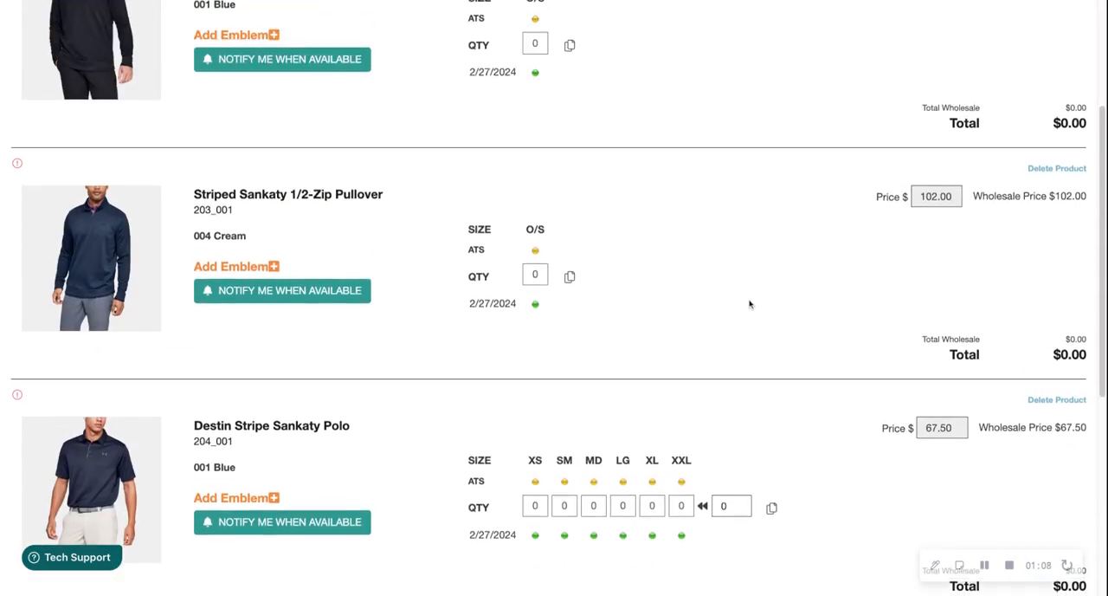
{"action": "left_click", "coordinate": [541, 256]}
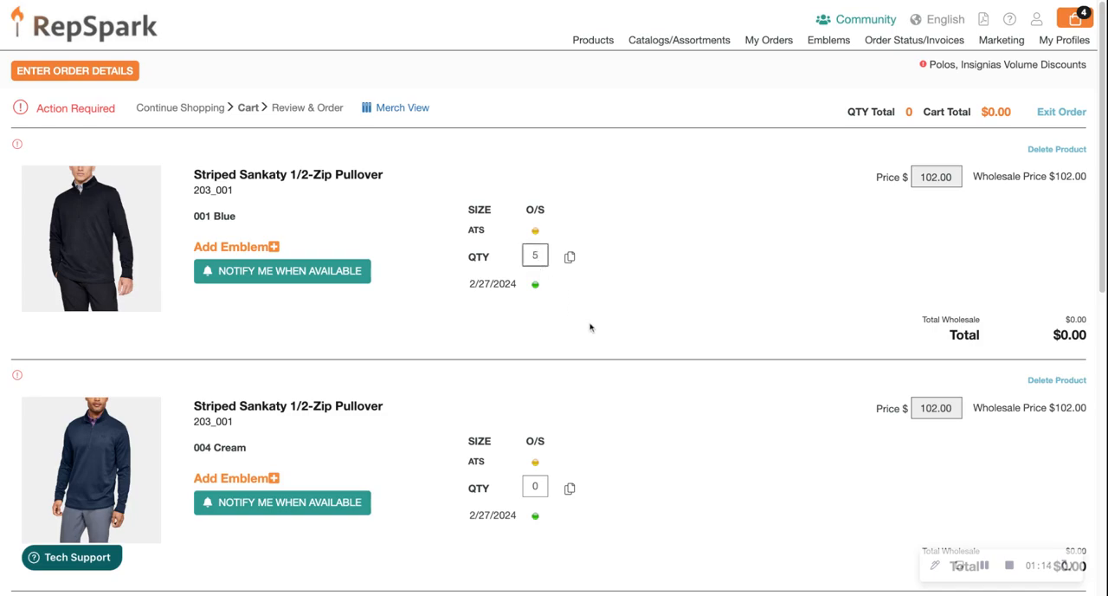
{"action": "left_click", "coordinate": [569, 257]}
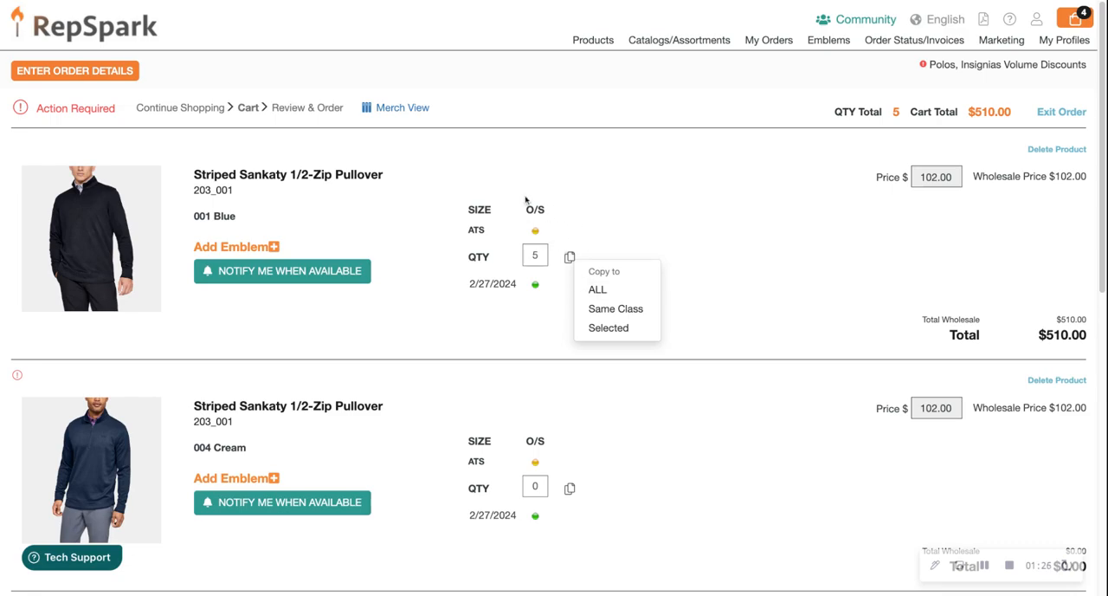
{"action": "left_click", "coordinate": [604, 293]}
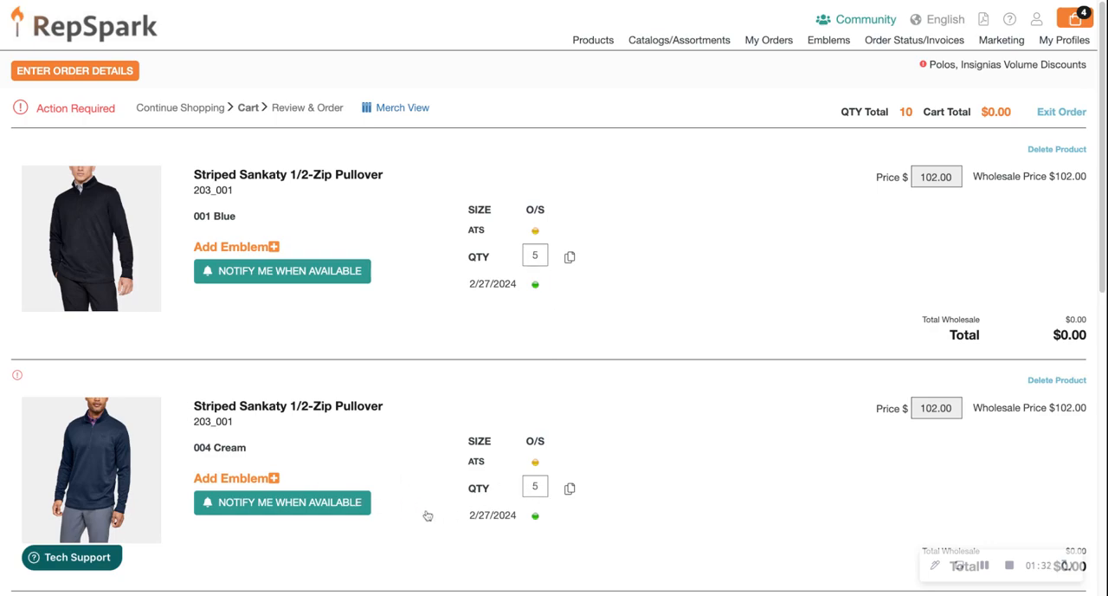
Set the Blue Destin Stripe polo's quantities to XS 1, SM 2, MD 2, LG 2, XL 2 and XXL 1
{"action": "scroll", "coordinate": [651, 477], "scroll_direction": "down", "scroll_amount": 1}
{"action": "scroll", "coordinate": [651, 477], "scroll_direction": "down", "scroll_amount": 5}
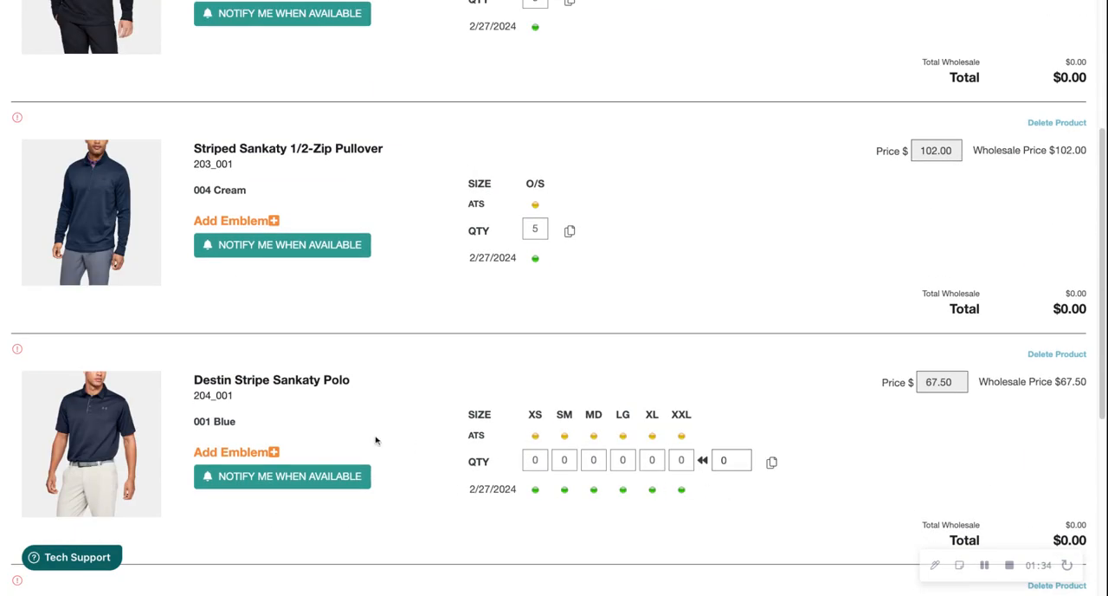
{"action": "scroll", "coordinate": [376, 441], "scroll_direction": "down", "scroll_amount": 4}
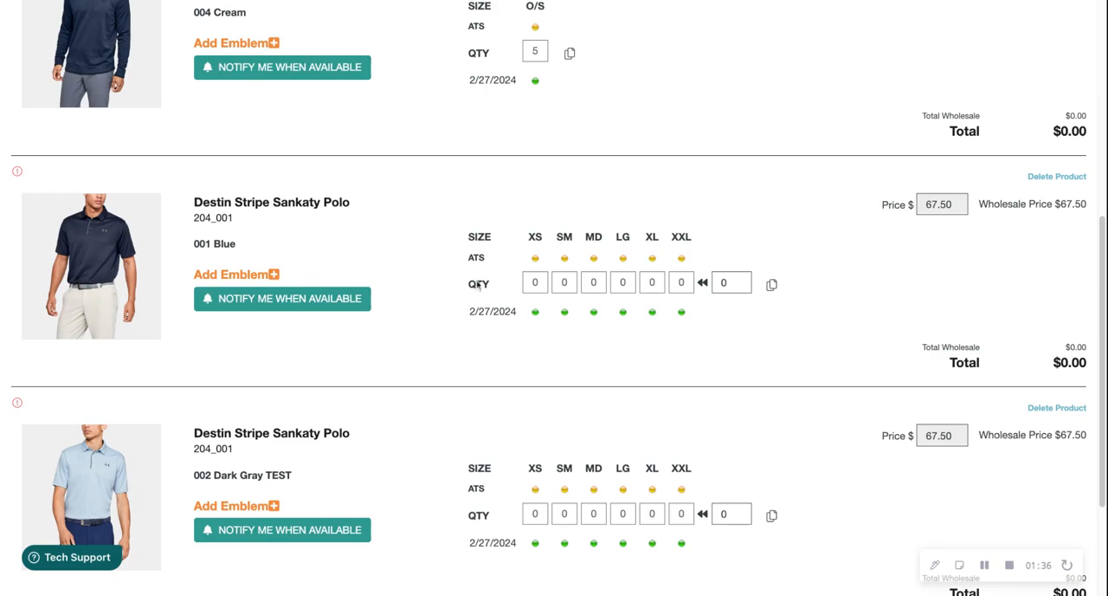
{"action": "left_click", "coordinate": [535, 282]}
{"action": "type", "text": "1"}
{"action": "left_click", "coordinate": [573, 283]}
{"action": "type", "text": "2"}
{"action": "left_click", "coordinate": [601, 283]}
{"action": "type", "text": "2"}
{"action": "left_click", "coordinate": [631, 284]}
{"action": "type", "text": "2"}
{"action": "left_click", "coordinate": [659, 285]}
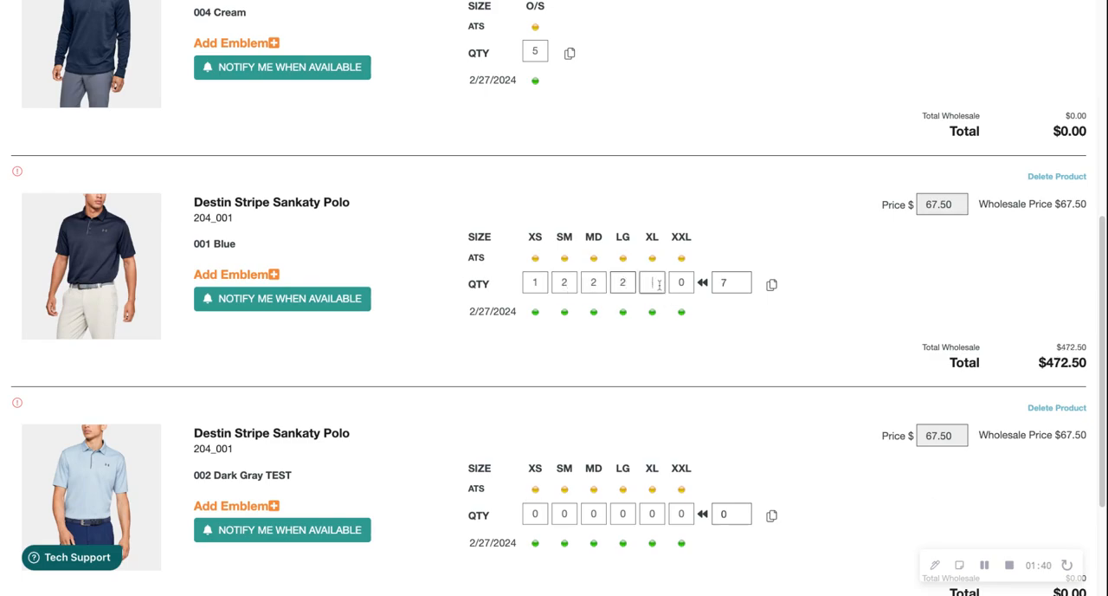
{"action": "type", "text": "2"}
{"action": "left_click", "coordinate": [679, 284]}
{"action": "type", "text": "1"}
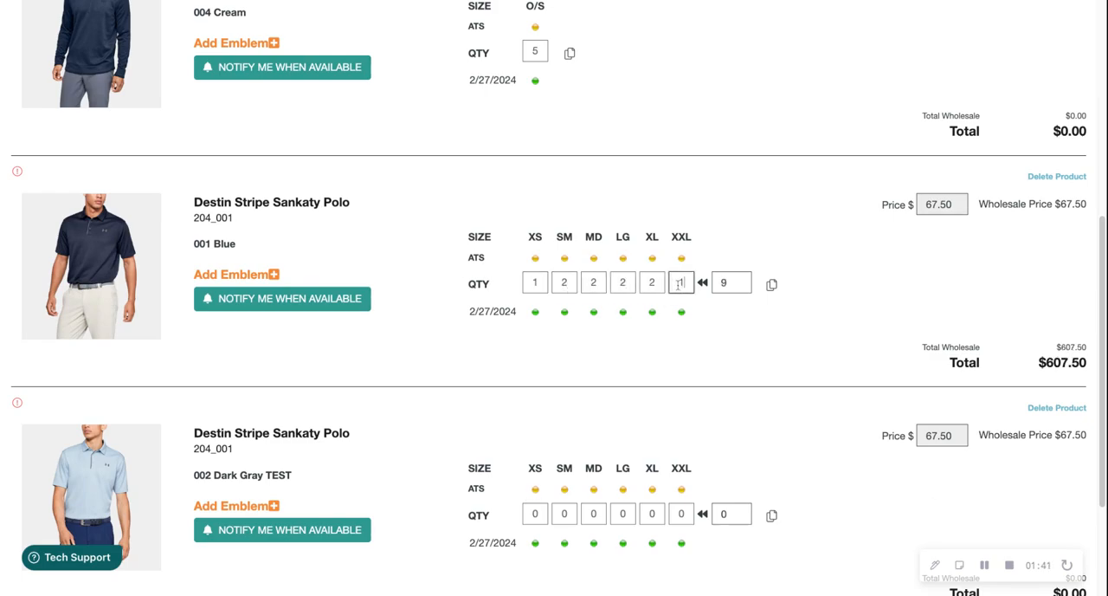
Copy the Blue Destin Stripe polo's size quantities to all products in the cart
{"action": "left_click", "coordinate": [771, 284]}
{"action": "left_click", "coordinate": [798, 318]}
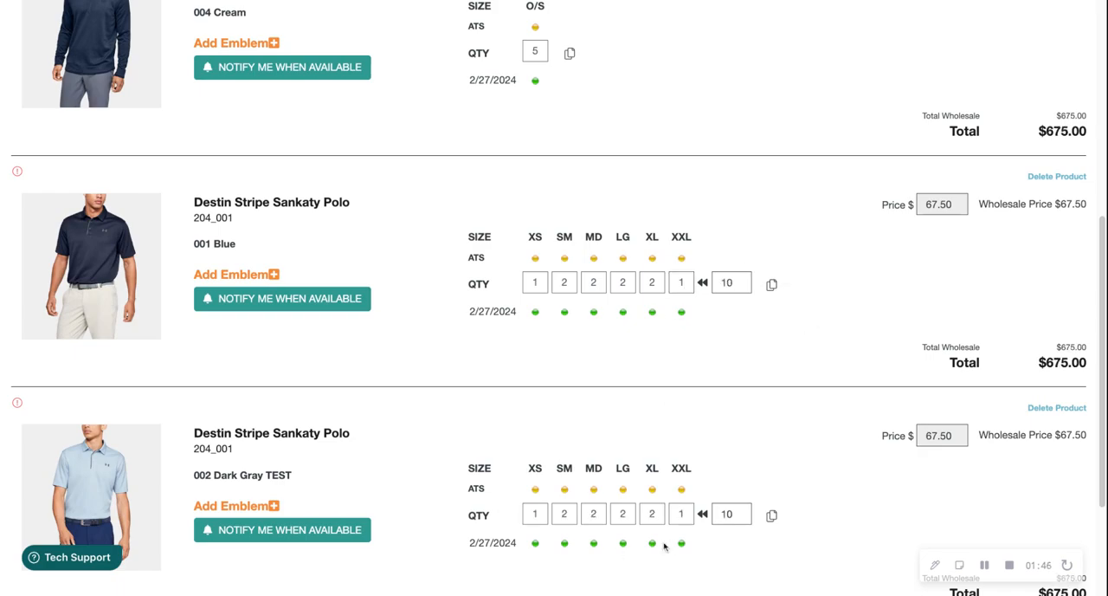
{"action": "scroll", "coordinate": [480, 433], "scroll_direction": "up", "scroll_amount": 1}
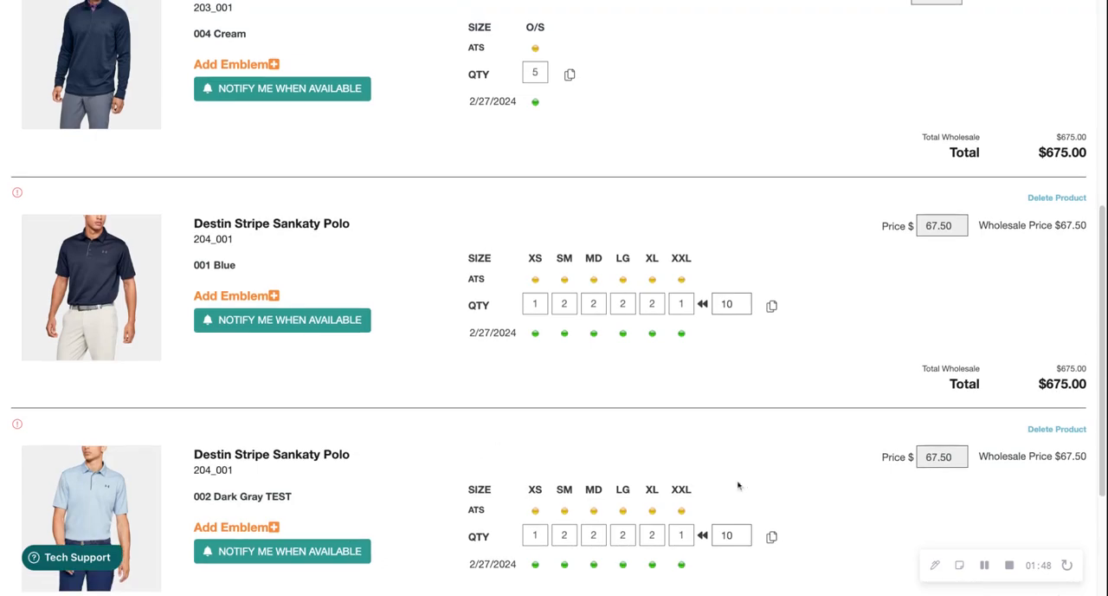
{"action": "scroll", "coordinate": [855, 483], "scroll_direction": "down", "scroll_amount": 3}
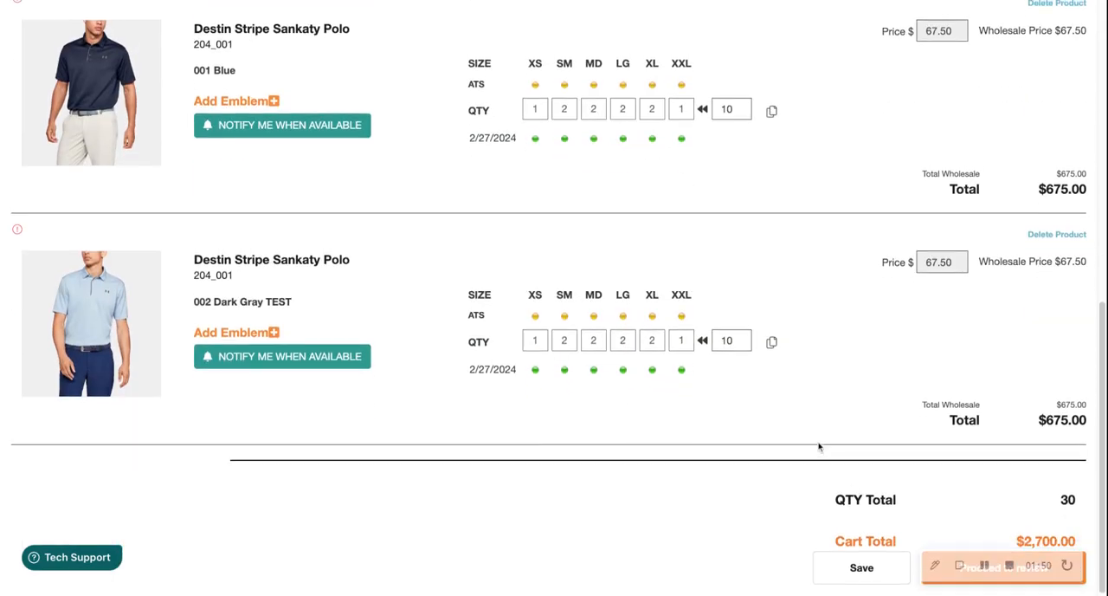
Set up an emblem for the Blue Striped Sankaty pullover with Club Emb 001, Left Chest placement and Club Colors
{"action": "scroll", "coordinate": [819, 446], "scroll_direction": "up", "scroll_amount": 10}
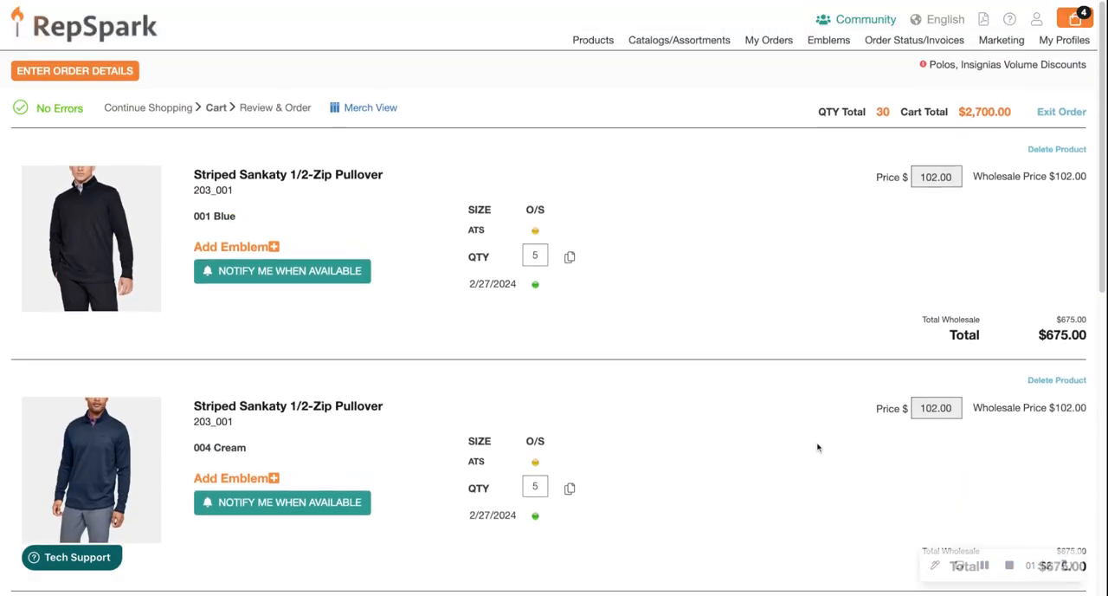
{"action": "left_click", "coordinate": [274, 247]}
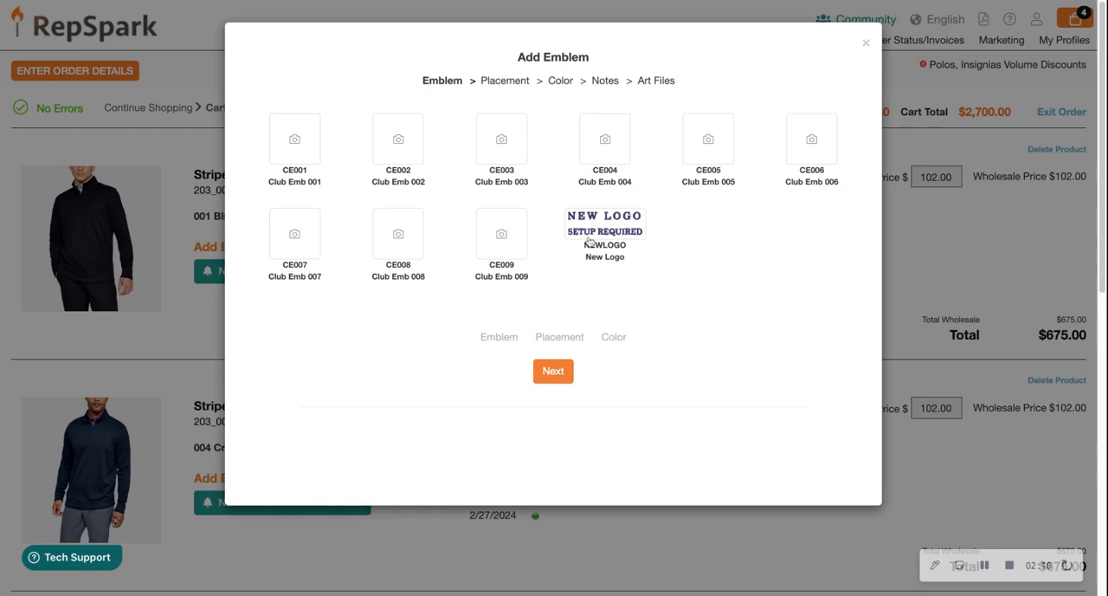
{"action": "left_click", "coordinate": [295, 142]}
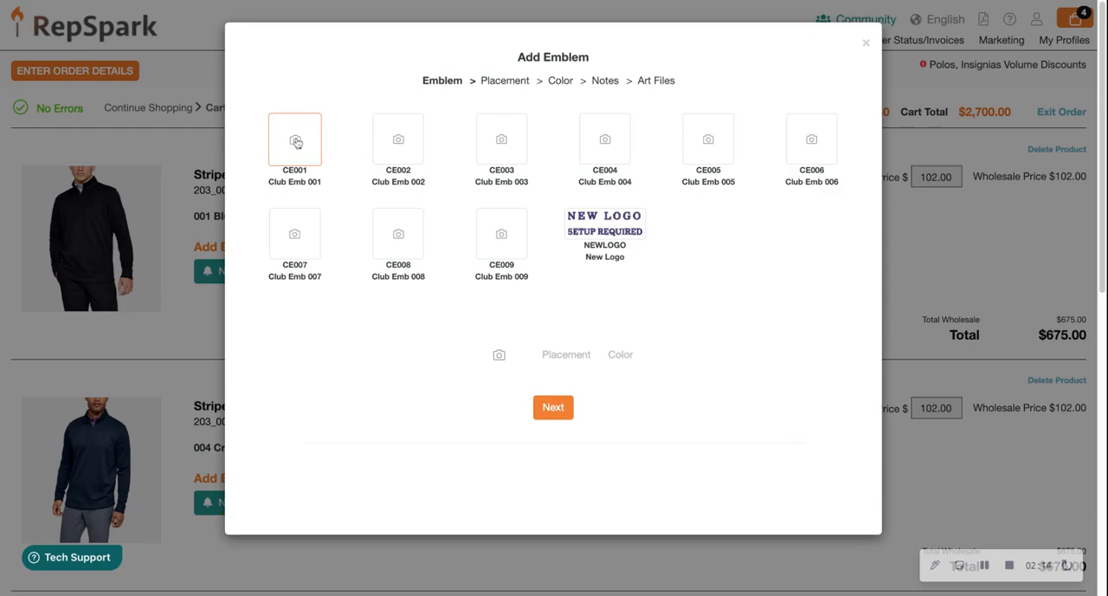
{"action": "left_click", "coordinate": [567, 414]}
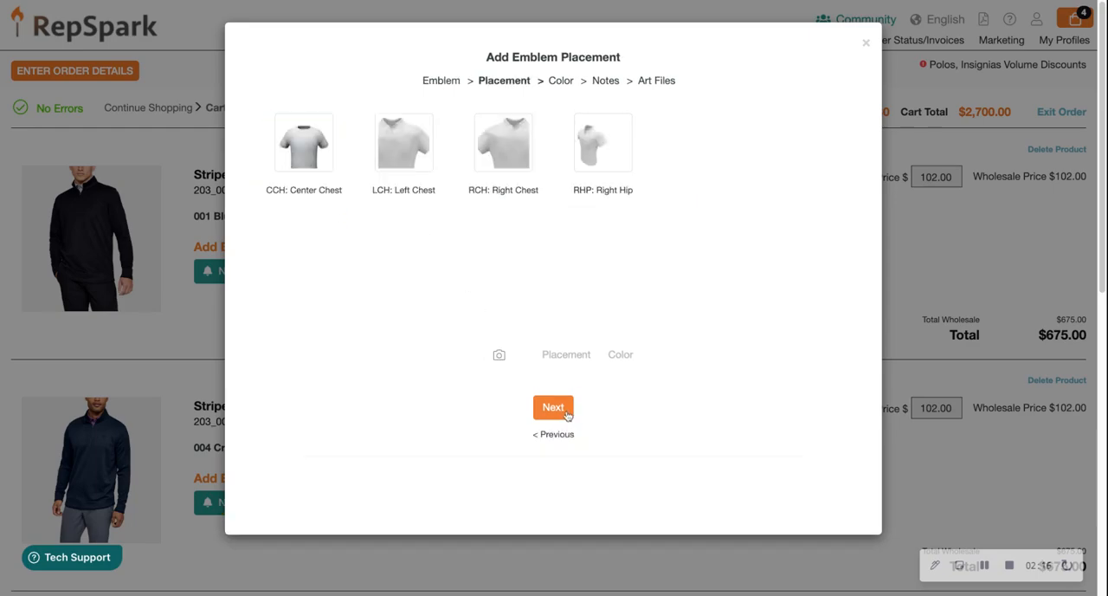
{"action": "left_click", "coordinate": [400, 166]}
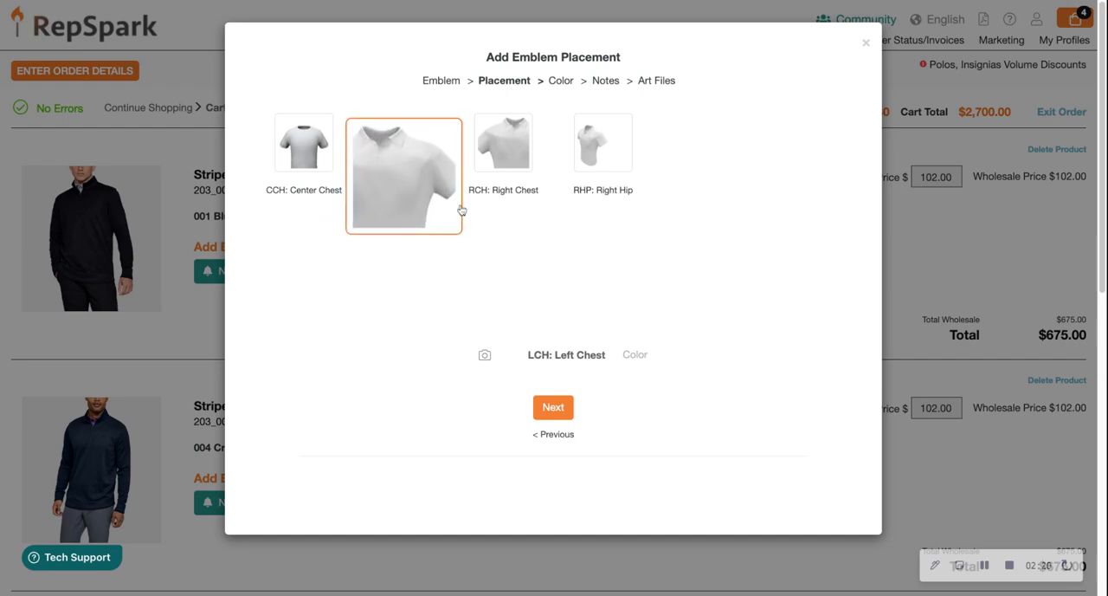
{"action": "left_click", "coordinate": [554, 407]}
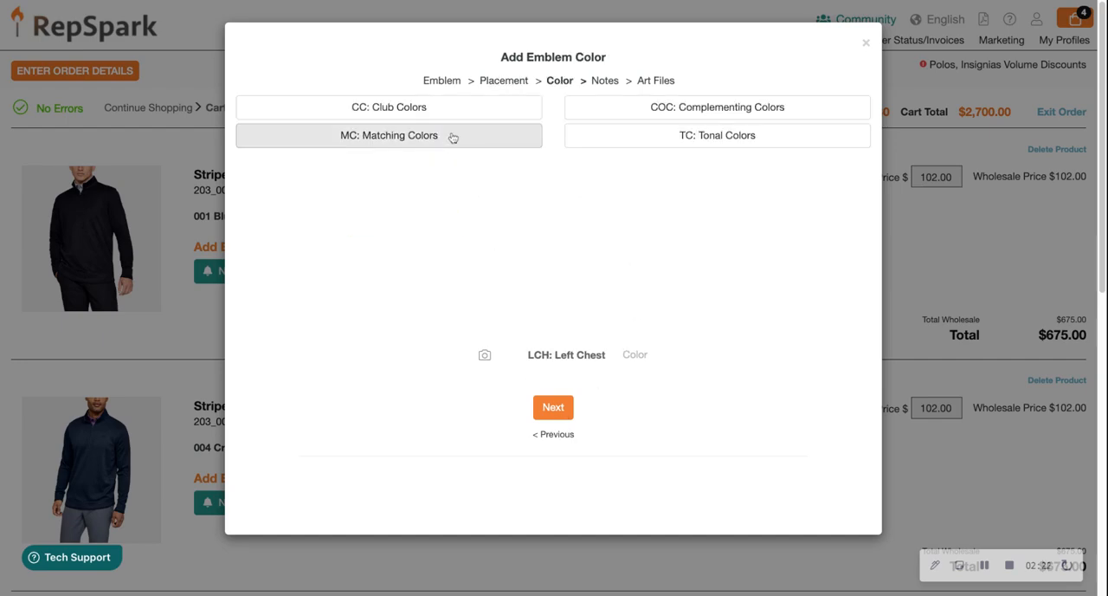
{"action": "left_click", "coordinate": [386, 110]}
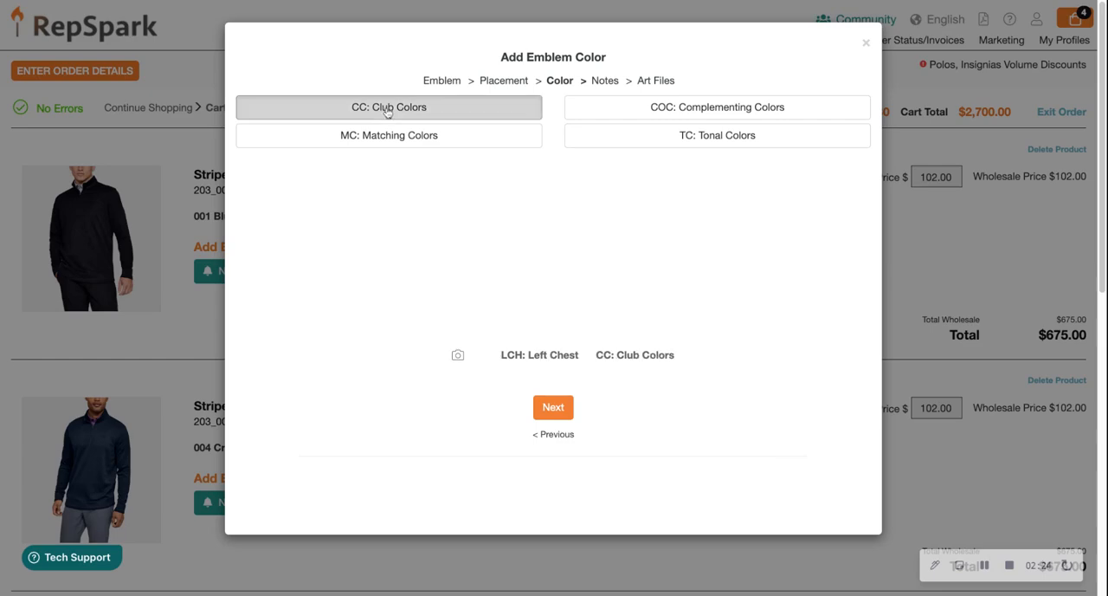
{"action": "left_click", "coordinate": [555, 408]}
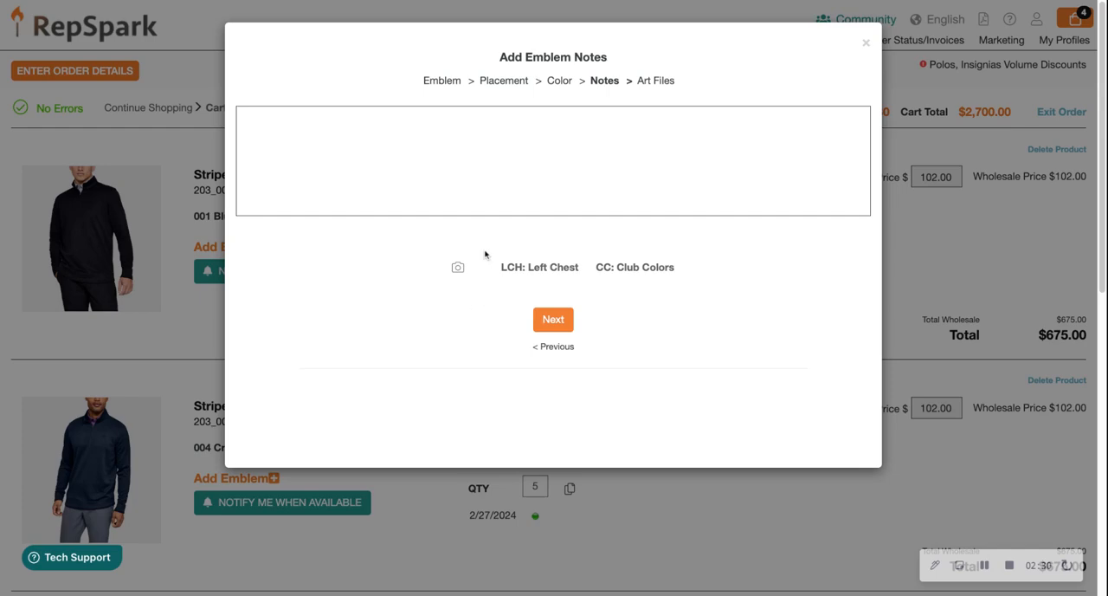
Enter "Notes" as the emblem notes and add the emblem to the Blue pullover without art files
{"action": "left_click", "coordinate": [403, 142]}
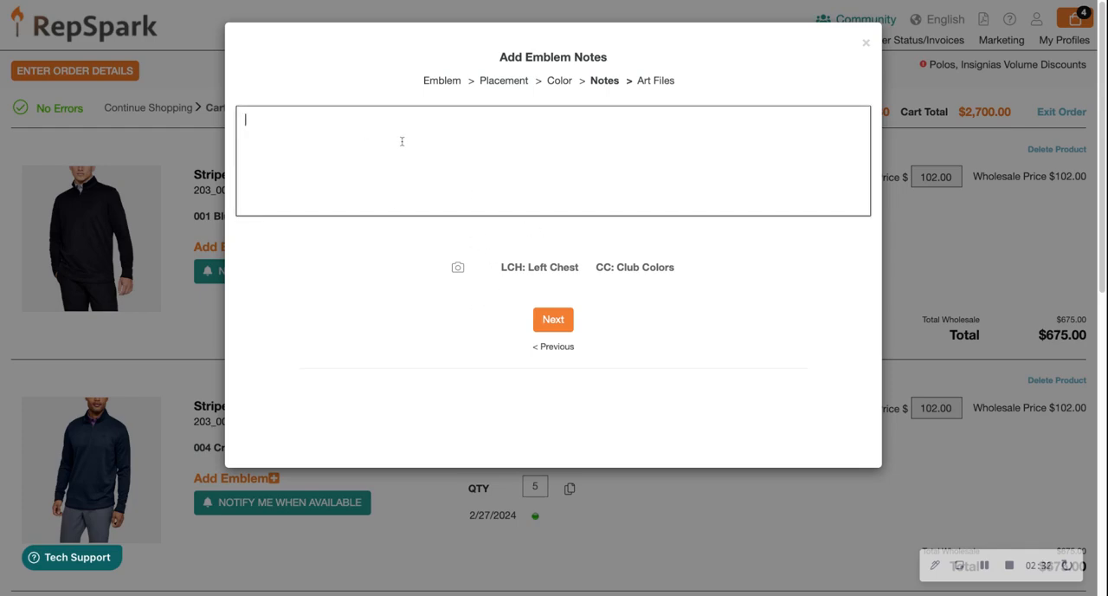
{"action": "type", "text": "Notes"}
{"action": "left_click", "coordinate": [549, 322]}
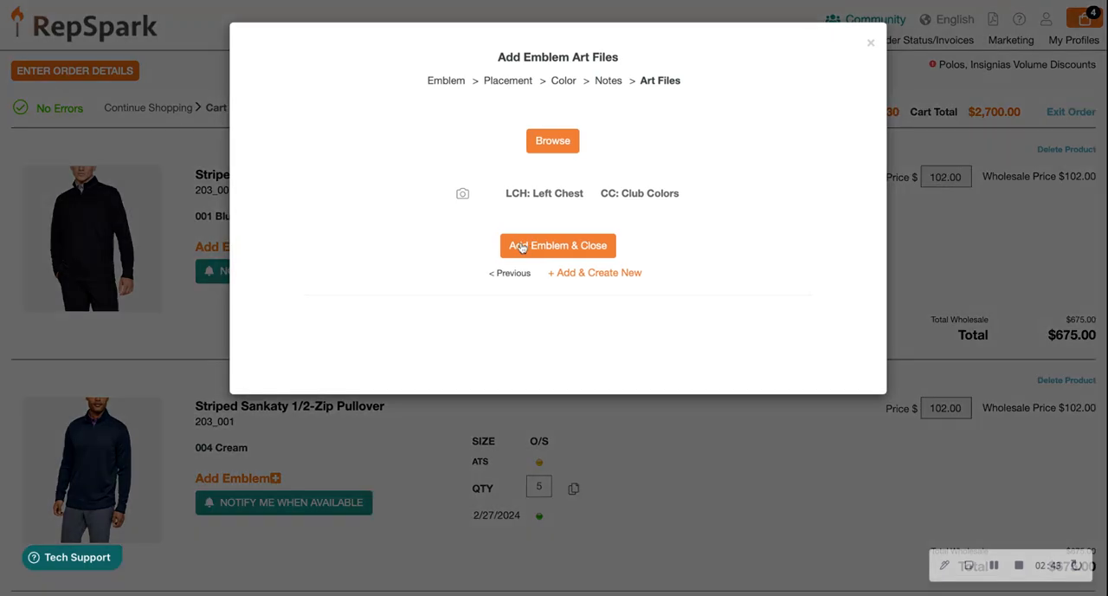
{"action": "left_click", "coordinate": [521, 247]}
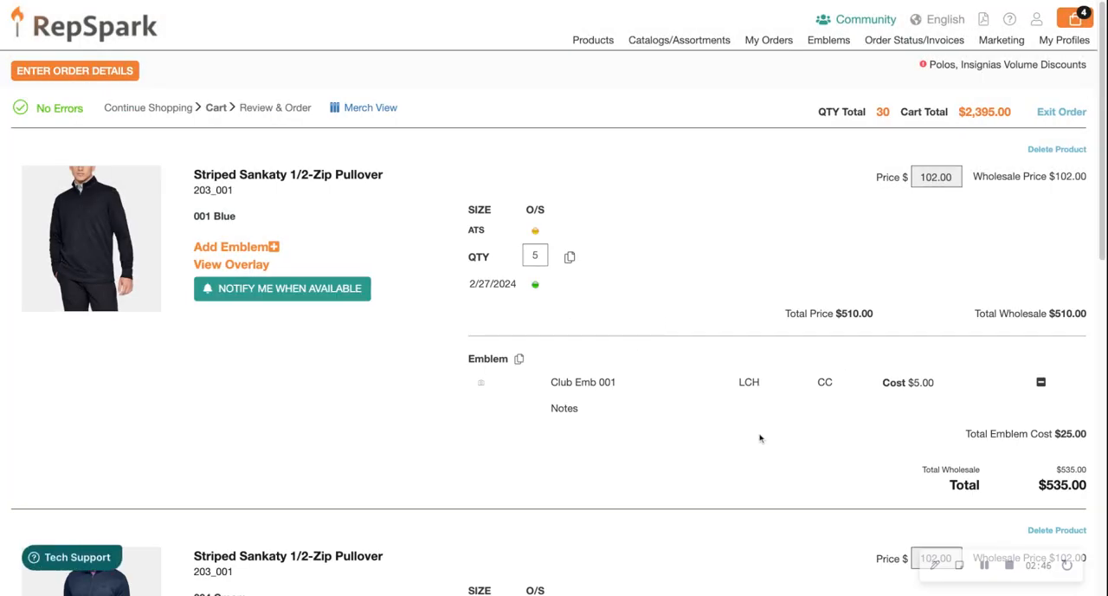
Save the cart with the emblem added to the Blue Striped Sankaty pullover
{"action": "scroll", "coordinate": [757, 420], "scroll_direction": "down", "scroll_amount": 1}
{"action": "scroll", "coordinate": [758, 420], "scroll_direction": "down", "scroll_amount": 4}
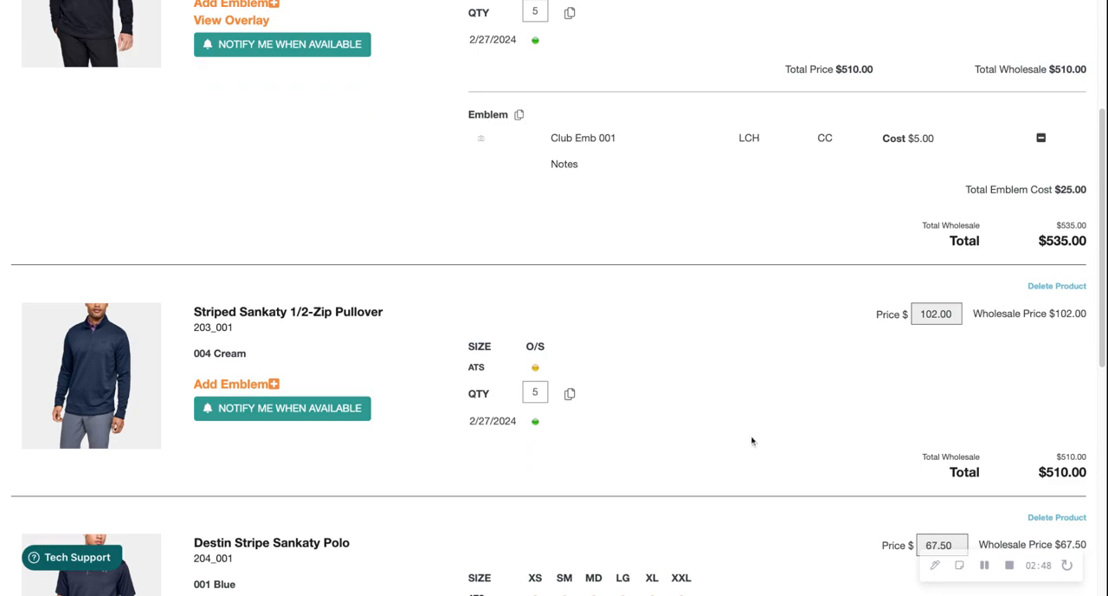
{"action": "scroll", "coordinate": [762, 439], "scroll_direction": "down", "scroll_amount": 10}
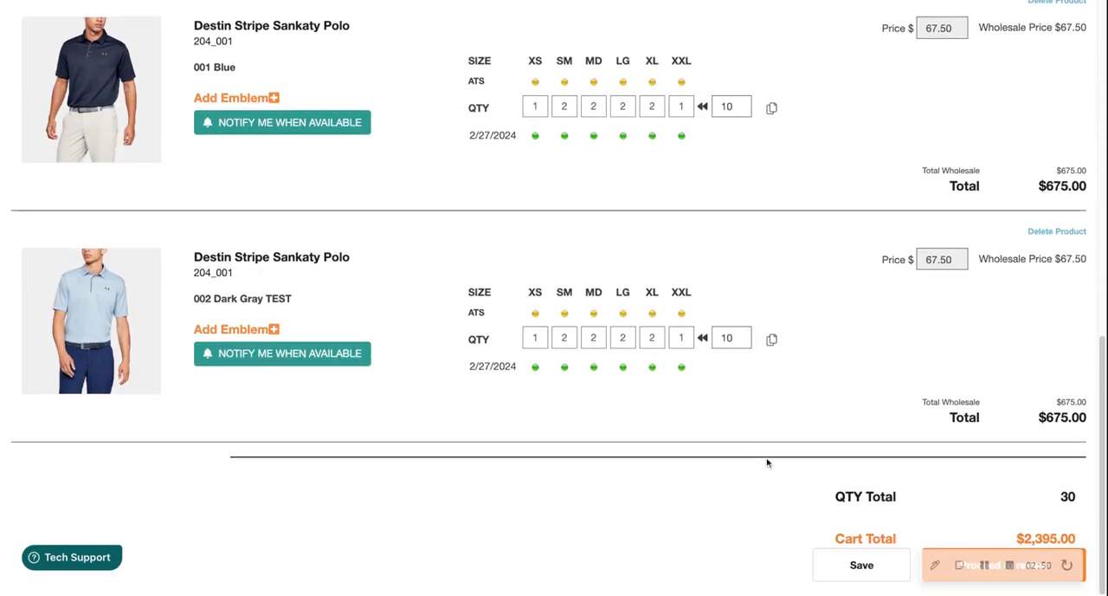
{"action": "left_click", "coordinate": [870, 576]}
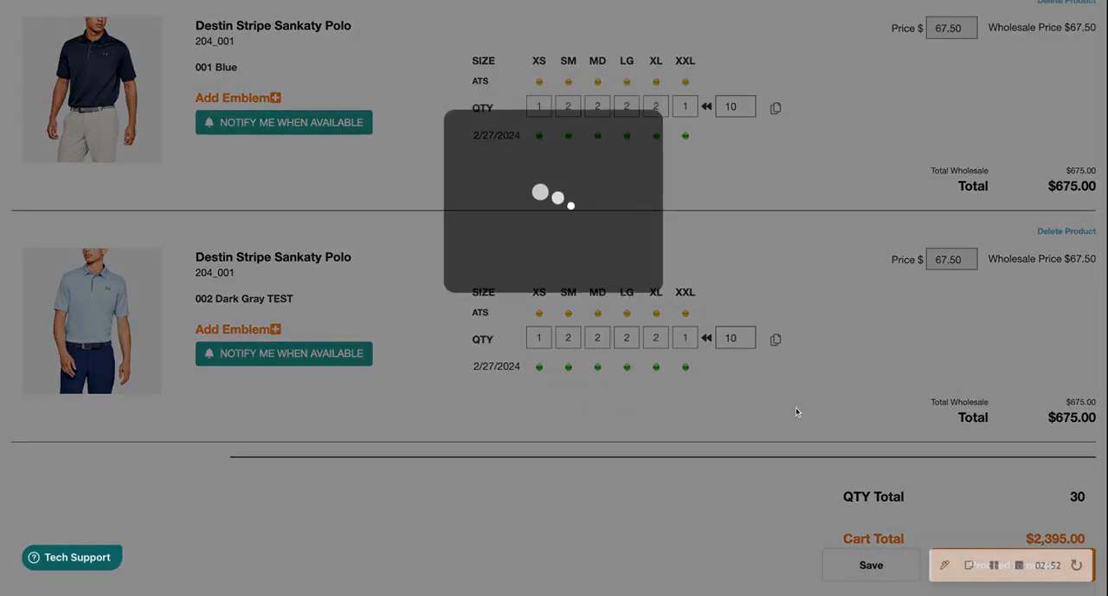
Copy the Blue Striped Sankaty pullover's Club Emb 001 emblem to all products in the cart
{"action": "scroll", "coordinate": [767, 437], "scroll_direction": "down", "scroll_amount": 5}
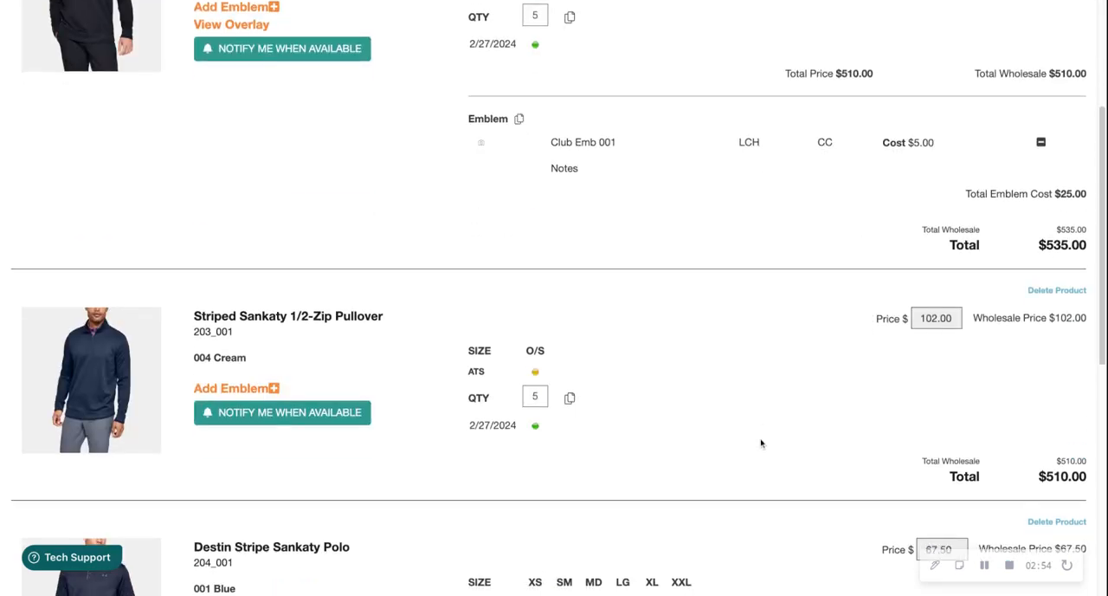
{"action": "scroll", "coordinate": [764, 415], "scroll_direction": "up", "scroll_amount": 4}
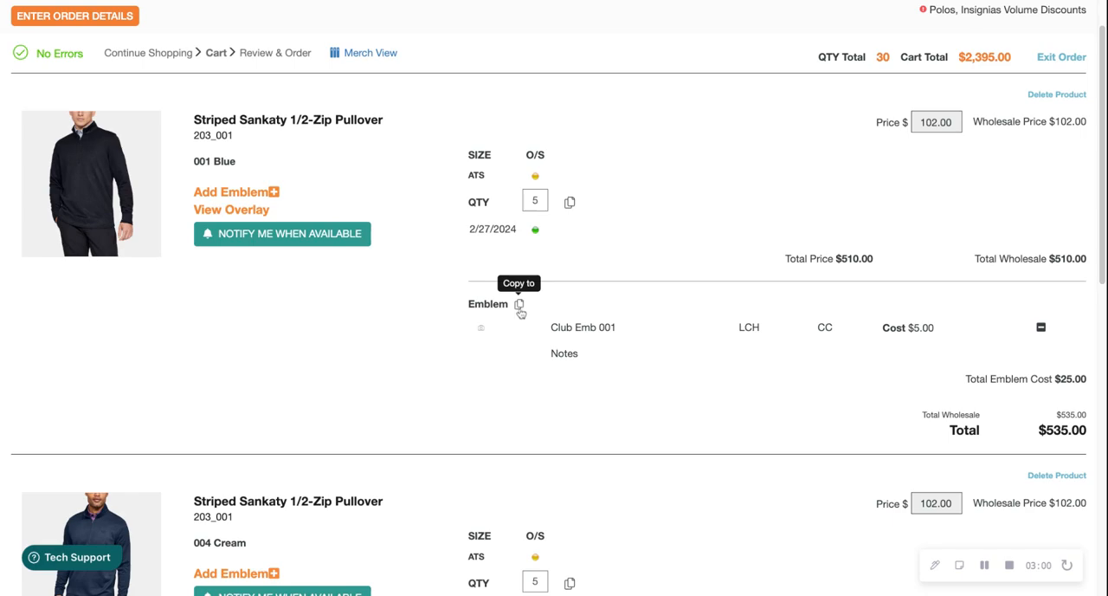
{"action": "left_click", "coordinate": [520, 306]}
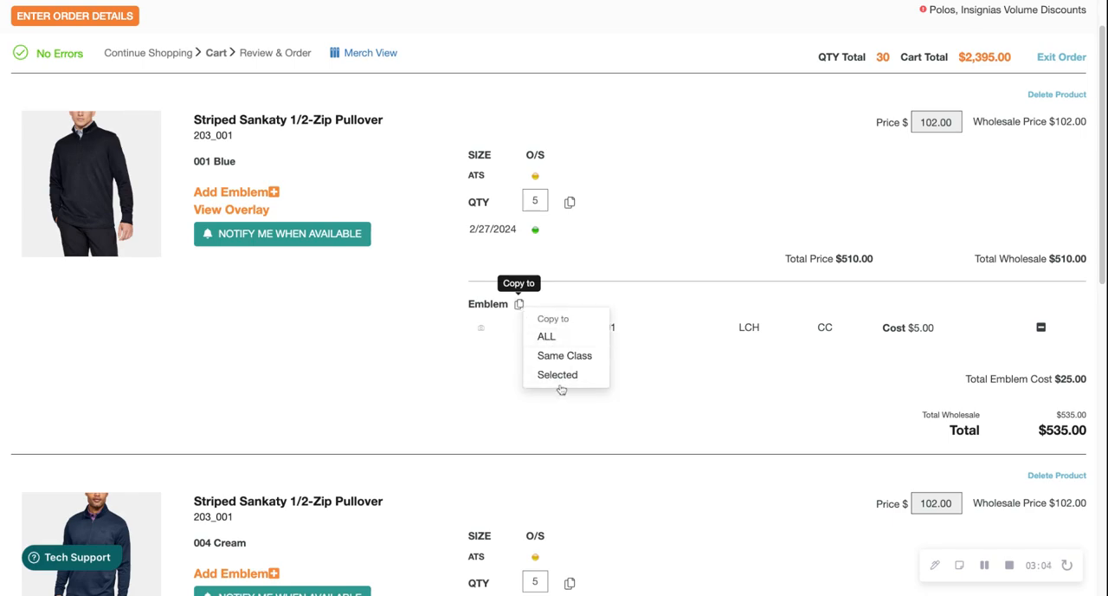
{"action": "left_click", "coordinate": [545, 343]}
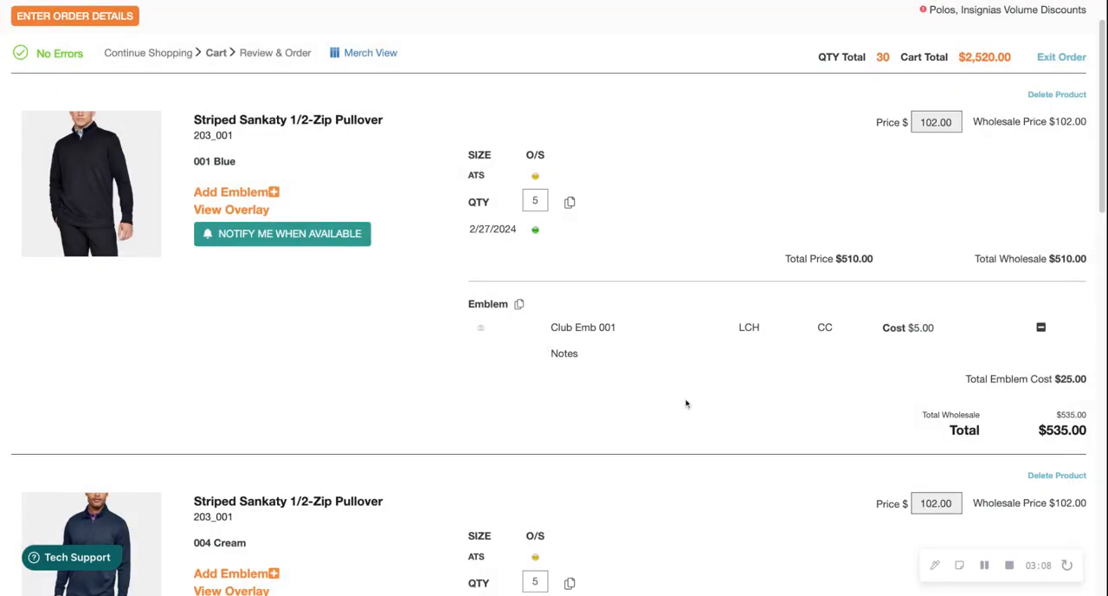
Examine the emblem line, emblem cost and size quantities of every product in the cart
{"action": "scroll", "coordinate": [695, 405], "scroll_direction": "down", "scroll_amount": 6}
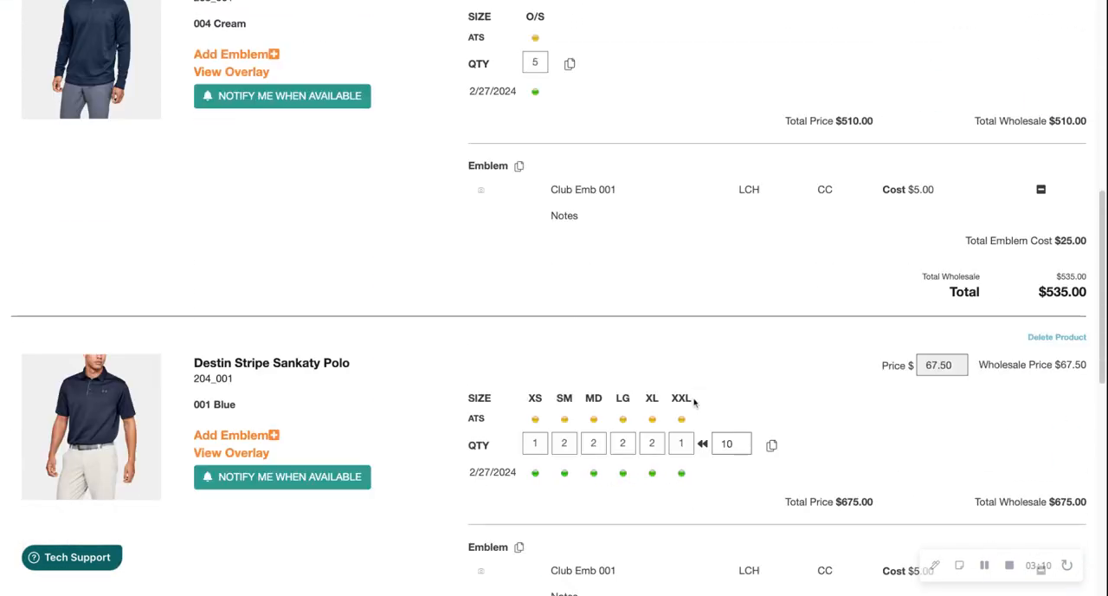
{"action": "scroll", "coordinate": [692, 387], "scroll_direction": "down", "scroll_amount": 3}
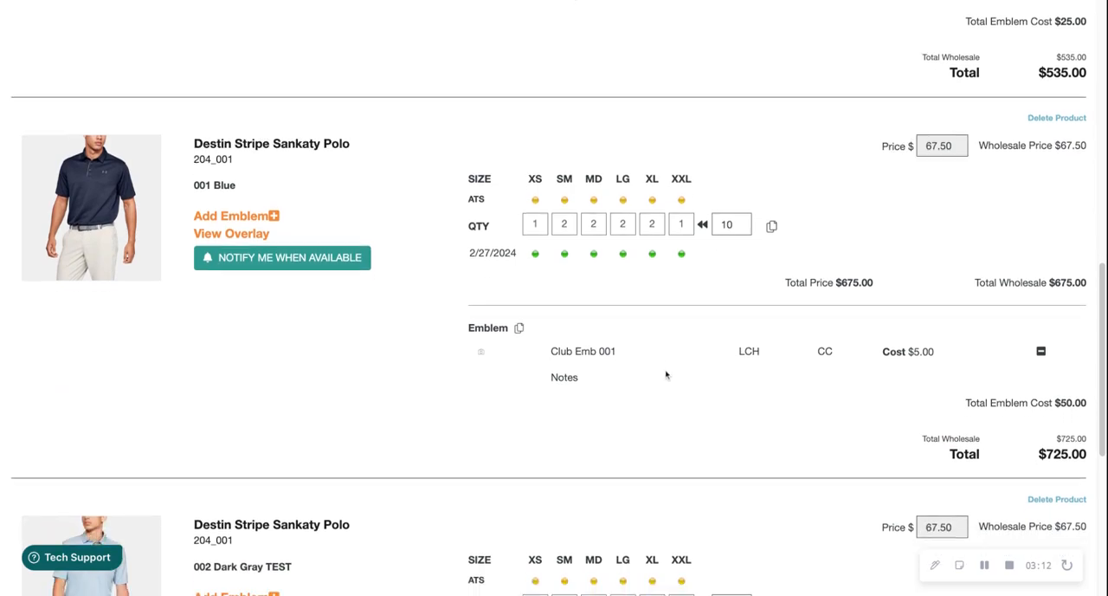
{"action": "scroll", "coordinate": [754, 411], "scroll_direction": "down", "scroll_amount": 5}
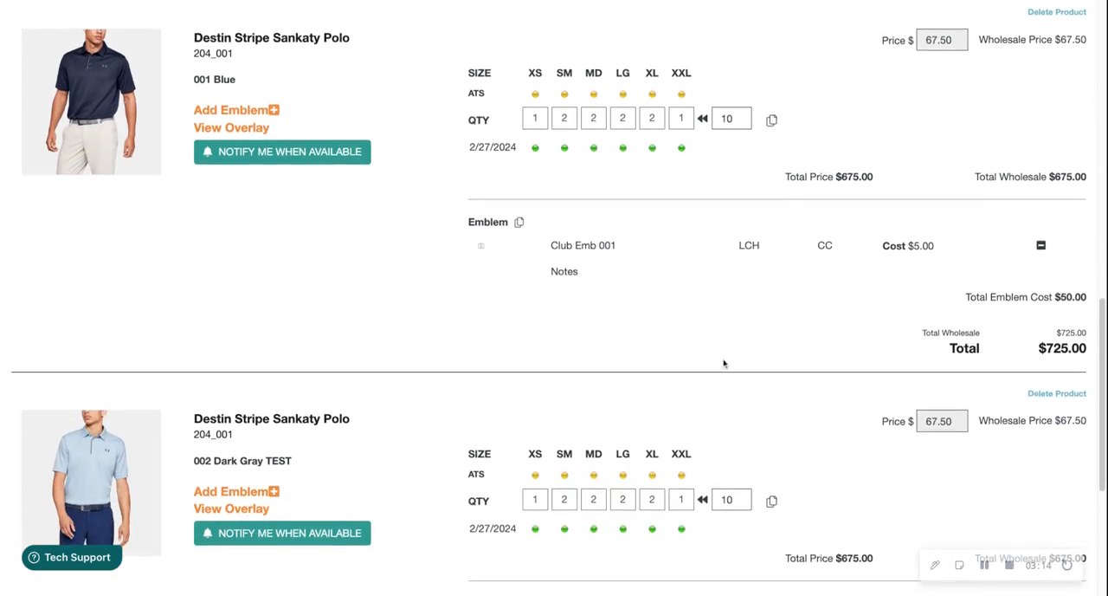
{"action": "scroll", "coordinate": [755, 356], "scroll_direction": "down", "scroll_amount": 1}
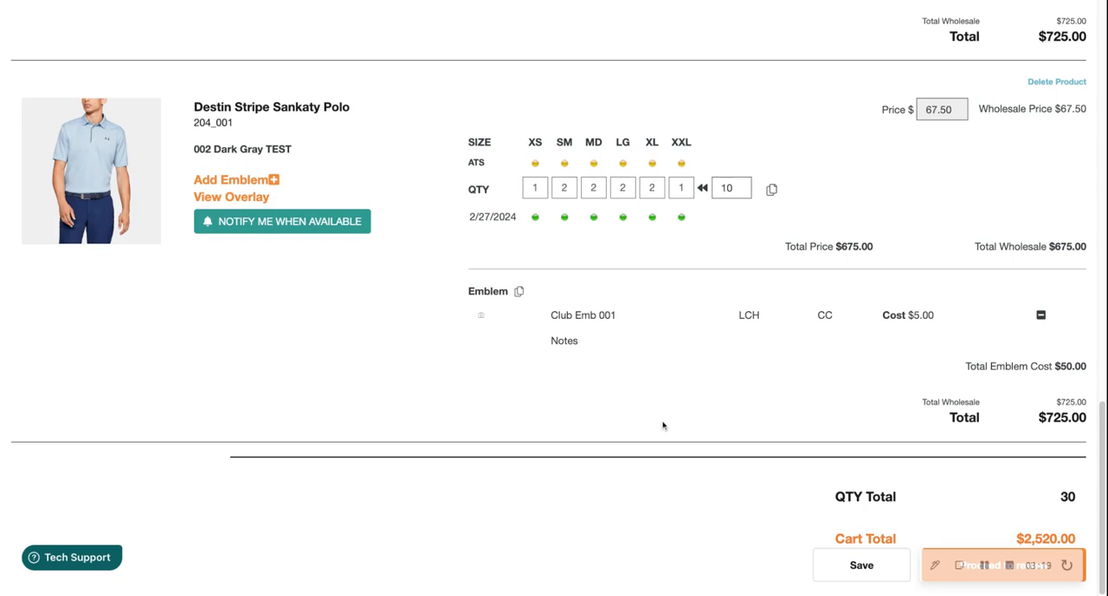
{"action": "scroll", "coordinate": [667, 433], "scroll_direction": "up", "scroll_amount": 1}
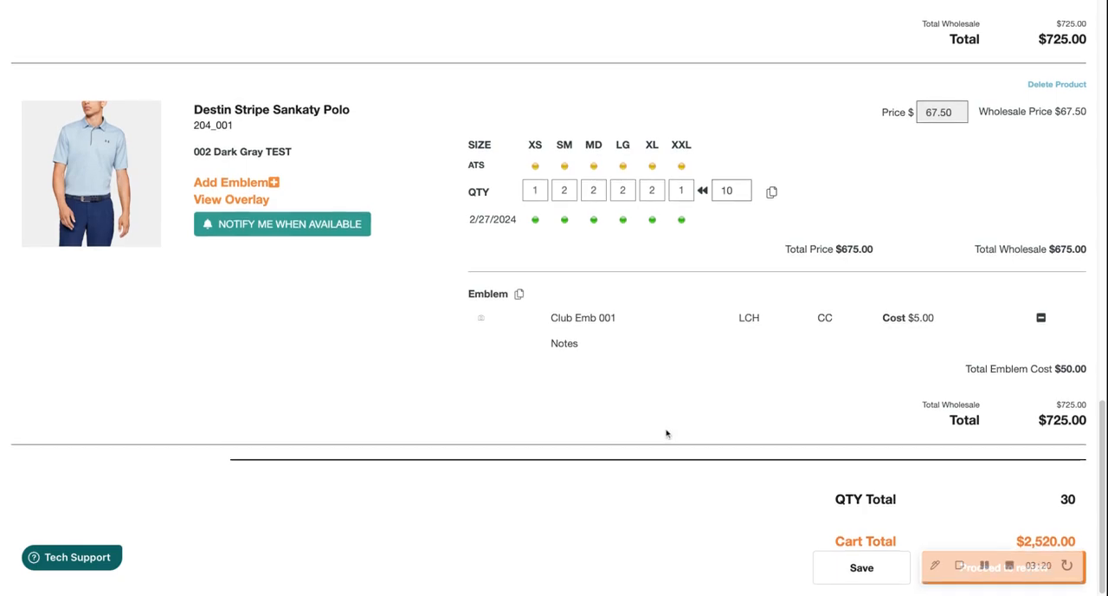
{"action": "scroll", "coordinate": [661, 429], "scroll_direction": "up", "scroll_amount": 2}
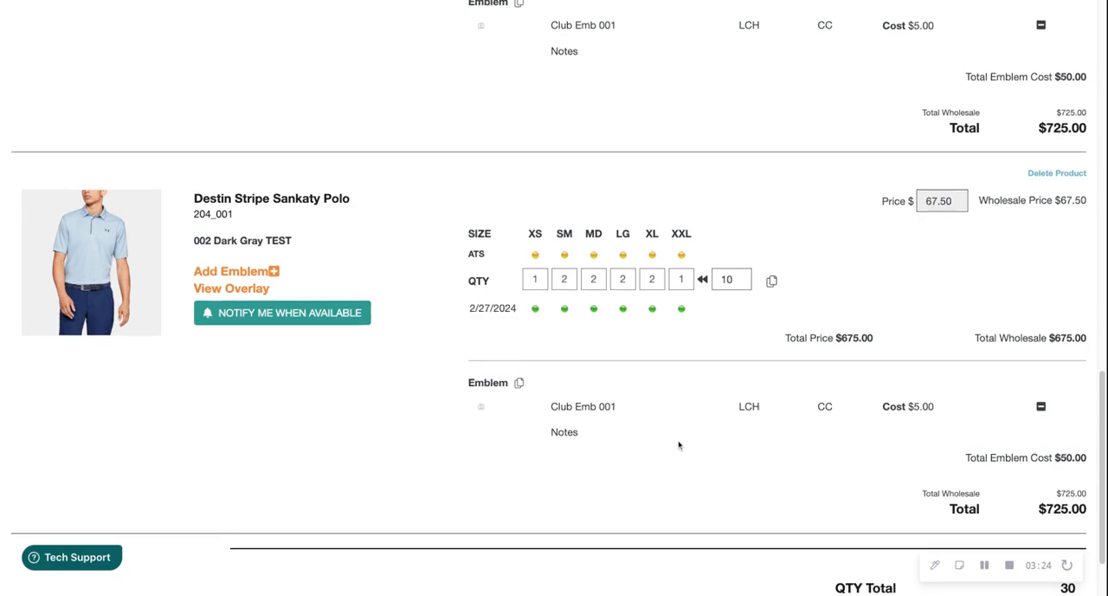
{"action": "scroll", "coordinate": [671, 437], "scroll_direction": "up", "scroll_amount": 10}
{"action": "scroll", "coordinate": [681, 446], "scroll_direction": "up", "scroll_amount": 4}
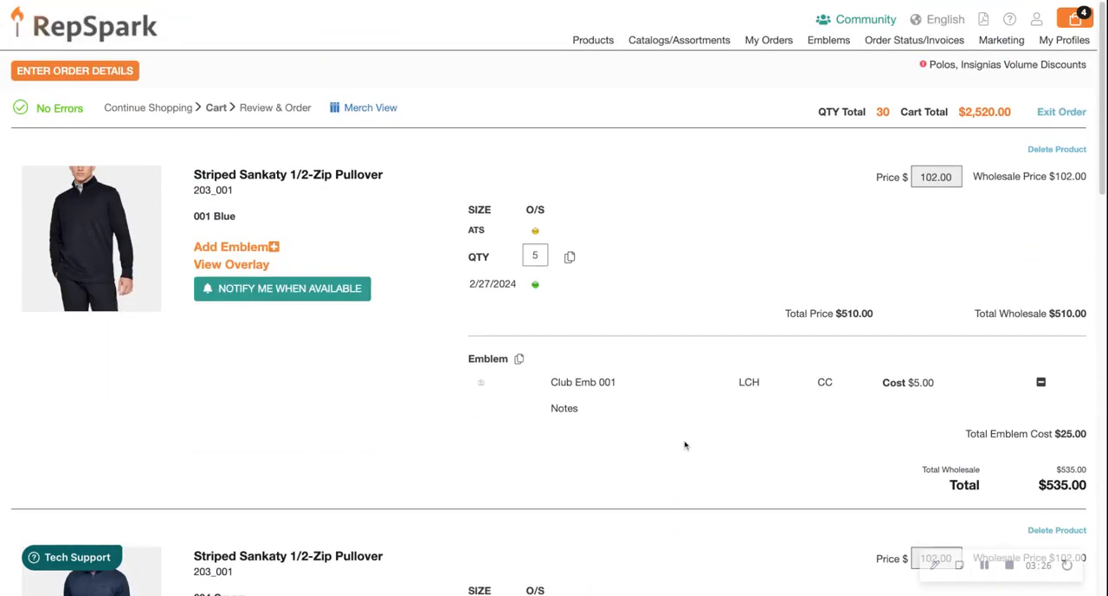
Take the cart through order review to checkout and process the order
{"action": "scroll", "coordinate": [805, 485], "scroll_direction": "down", "scroll_amount": 14}
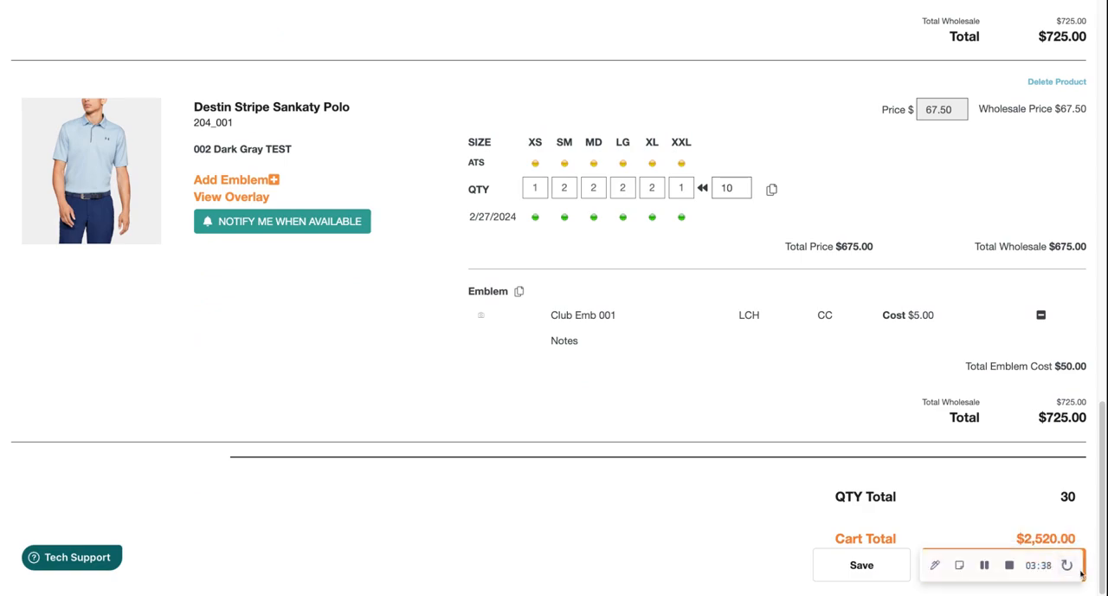
{"action": "left_click", "coordinate": [1081, 573]}
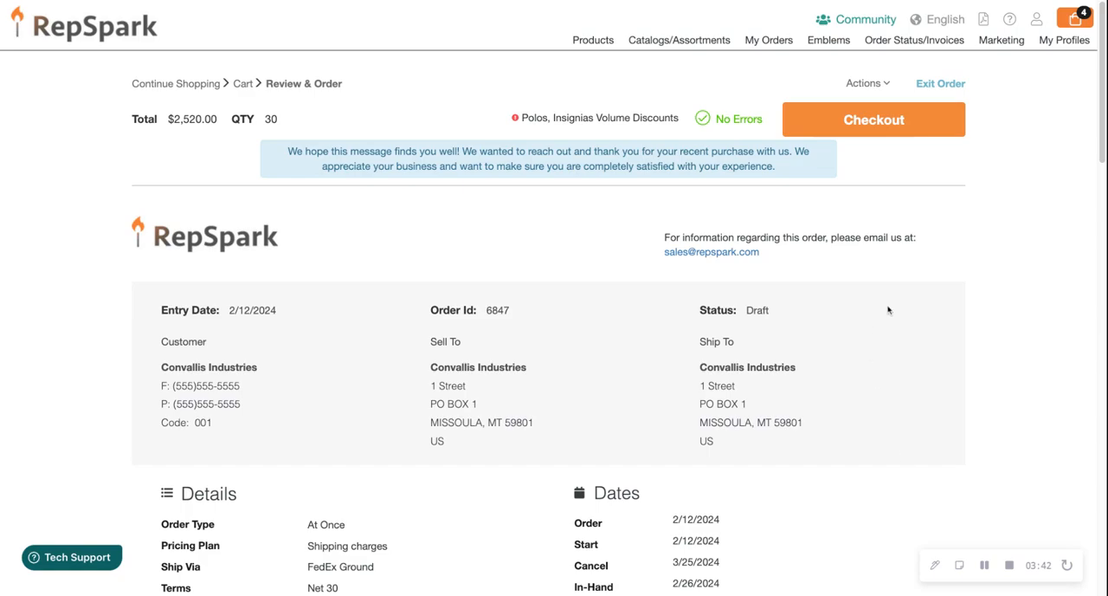
{"action": "left_click", "coordinate": [870, 122]}
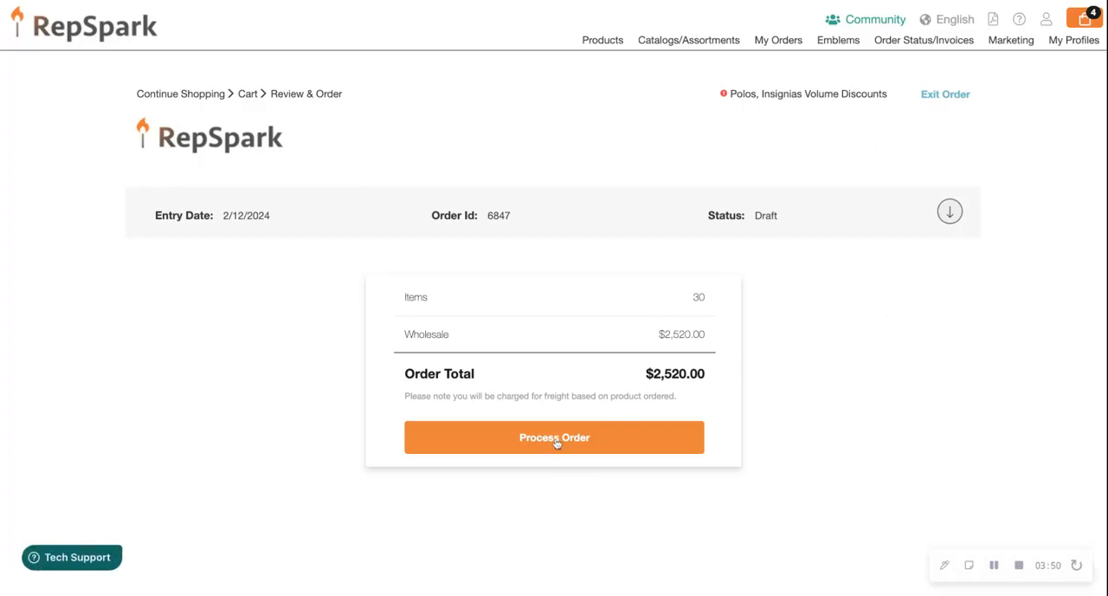
{"action": "left_click", "coordinate": [555, 440]}
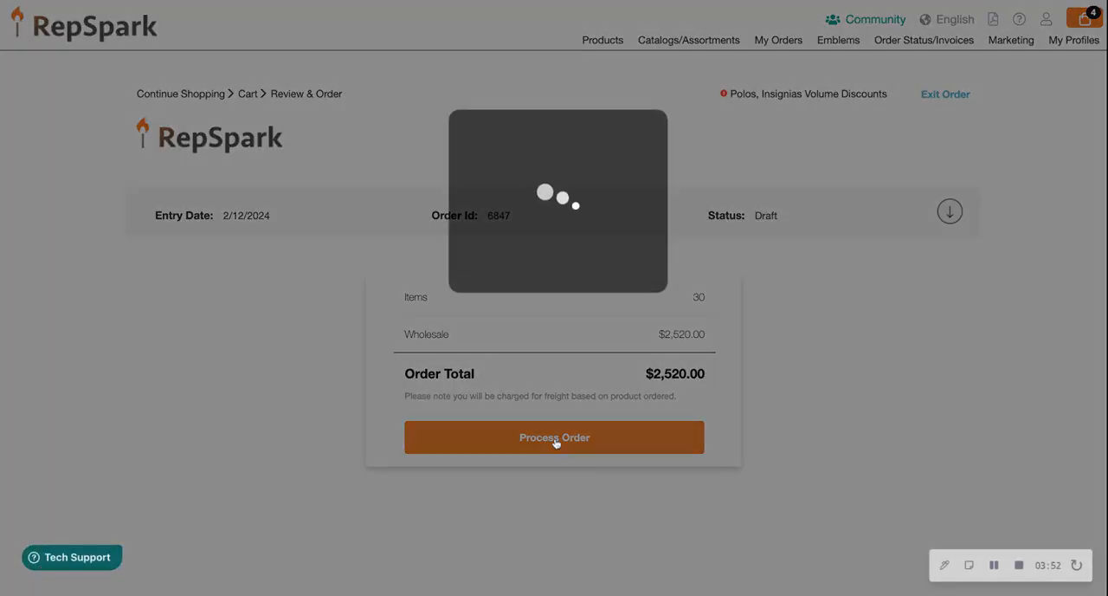